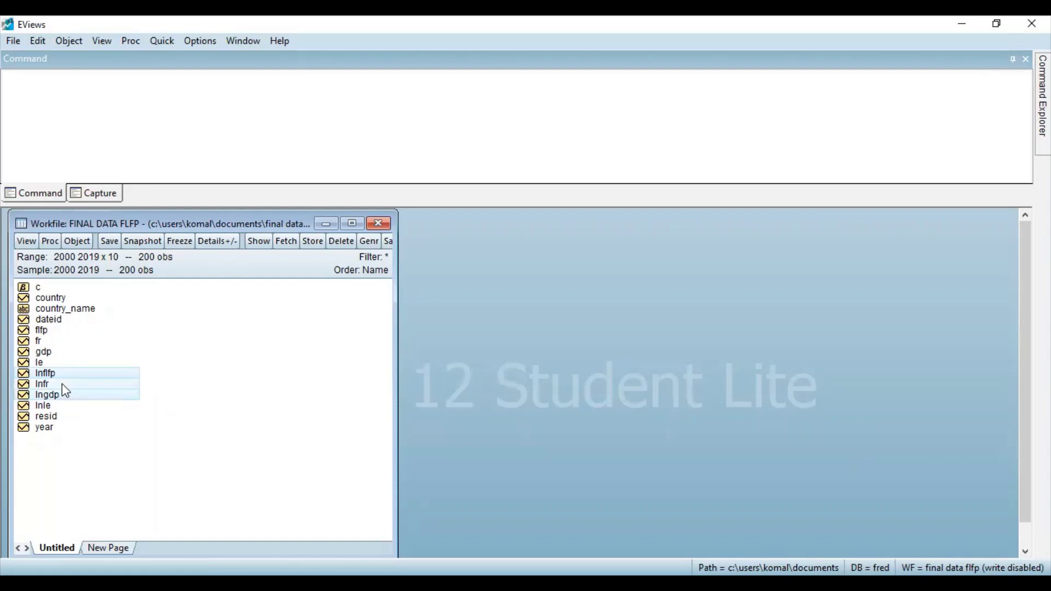
Step: Add lnle to the selected series and open lnflfp, lngdp, lnfr, lnle as an equation
{"action": "left_click", "coordinate": [52, 407], "text": "ctrl"}
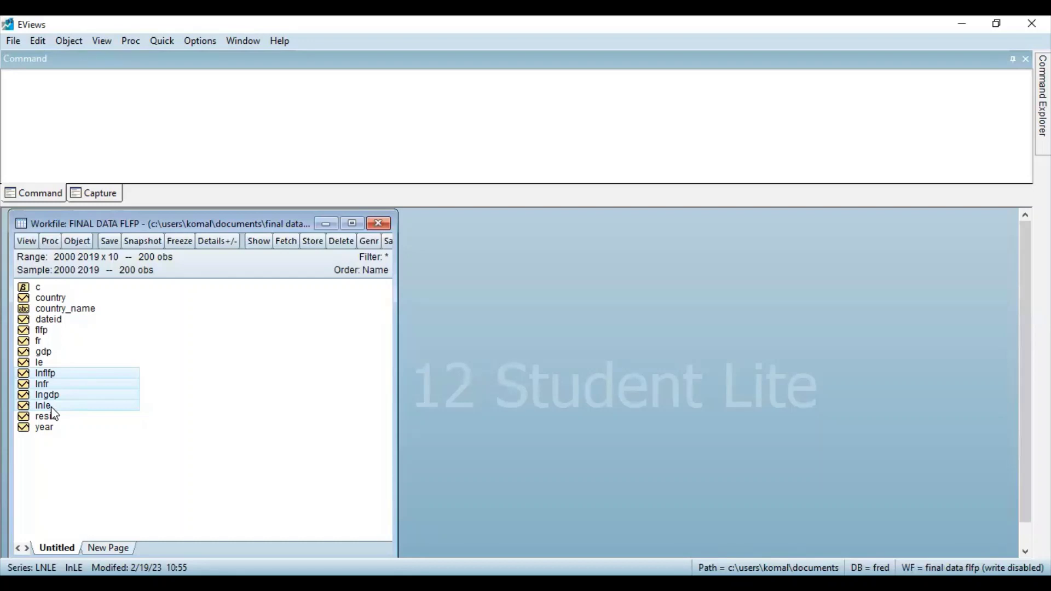
{"action": "right_click", "coordinate": [84, 390]}
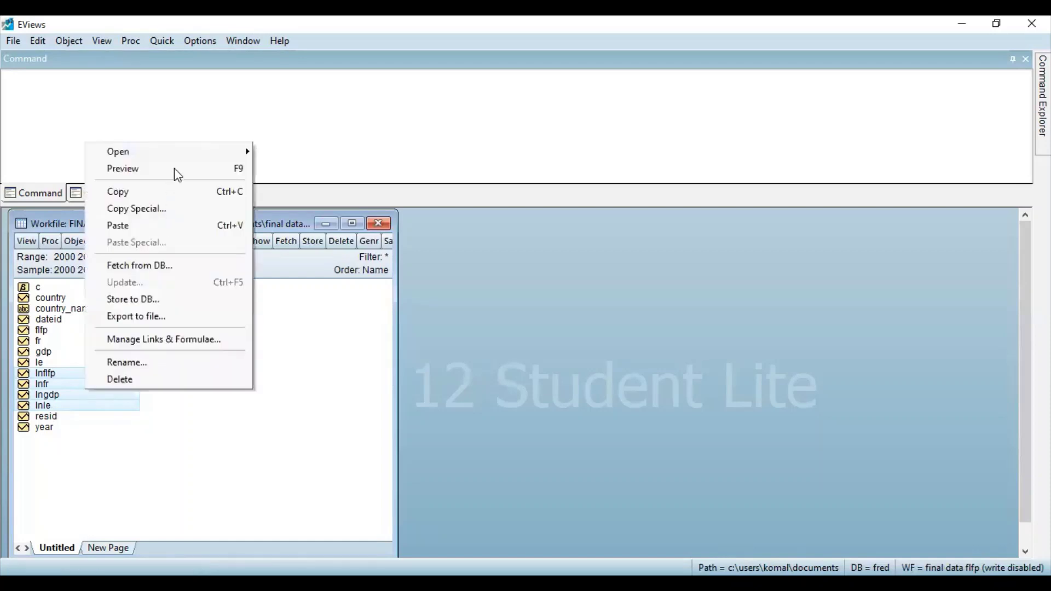
{"action": "mouse_move", "coordinate": [182, 154]}
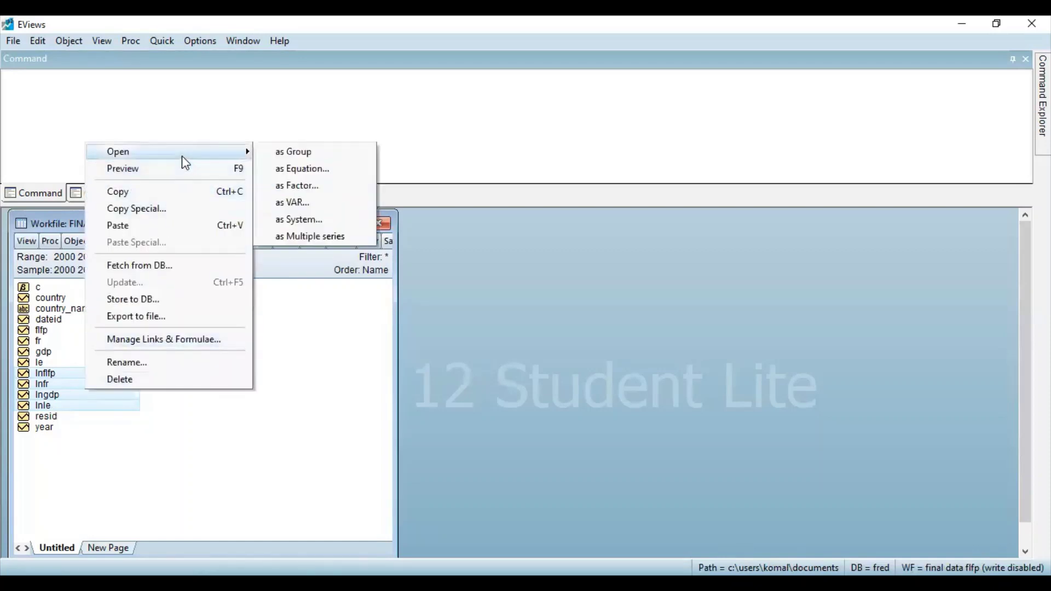
{"action": "left_click", "coordinate": [283, 168]}
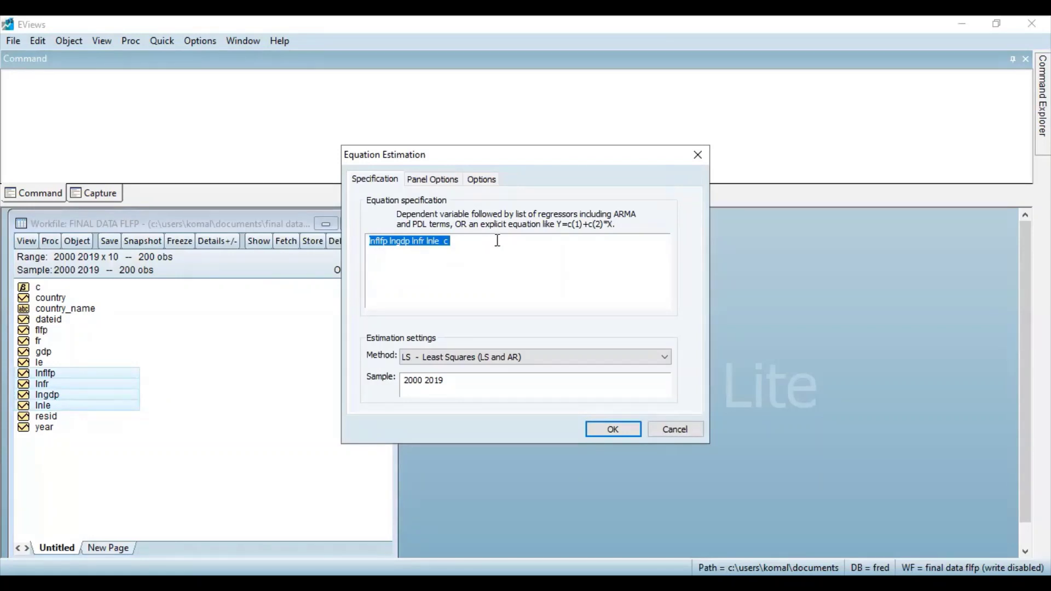
Step: Insert lnflfp(-1) after the dependent variable and estimate by least squares
{"action": "left_click", "coordinate": [466, 243]}
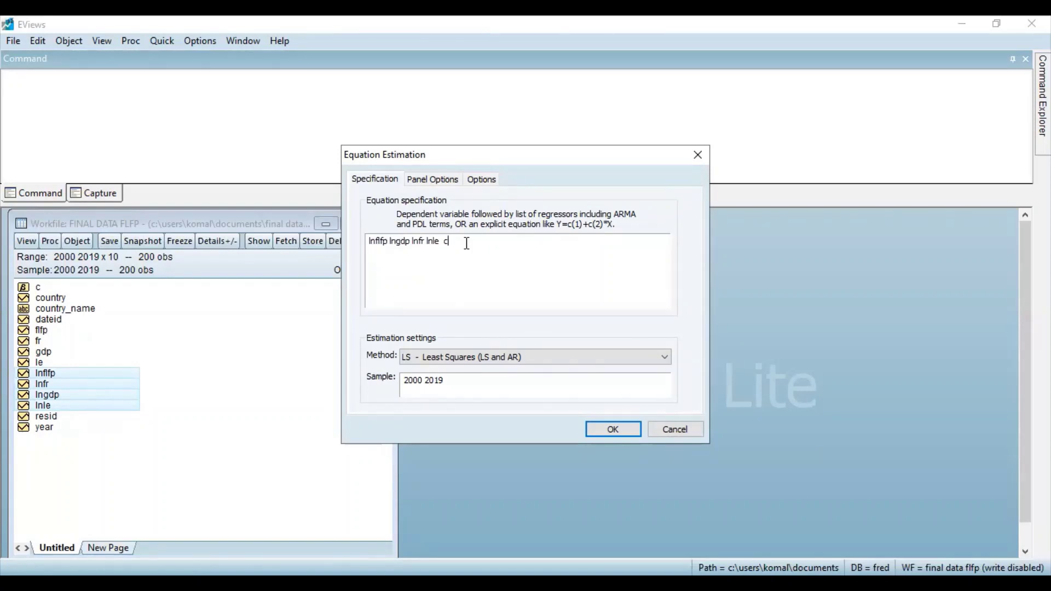
{"action": "left_click", "coordinate": [519, 358]}
{"action": "left_click", "coordinate": [444, 354]}
{"action": "type", "text": "lnflfp"}
{"action": "key", "text": "Escape"}
{"action": "type", "text": "()"}
{"action": "type", "text": "-1"}
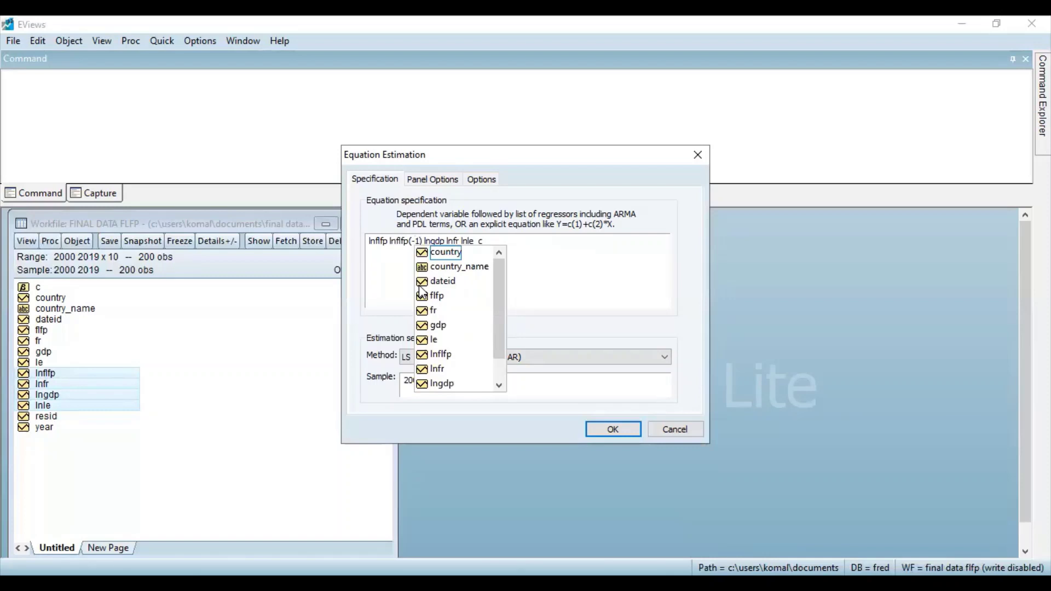
{"action": "left_click", "coordinate": [547, 279]}
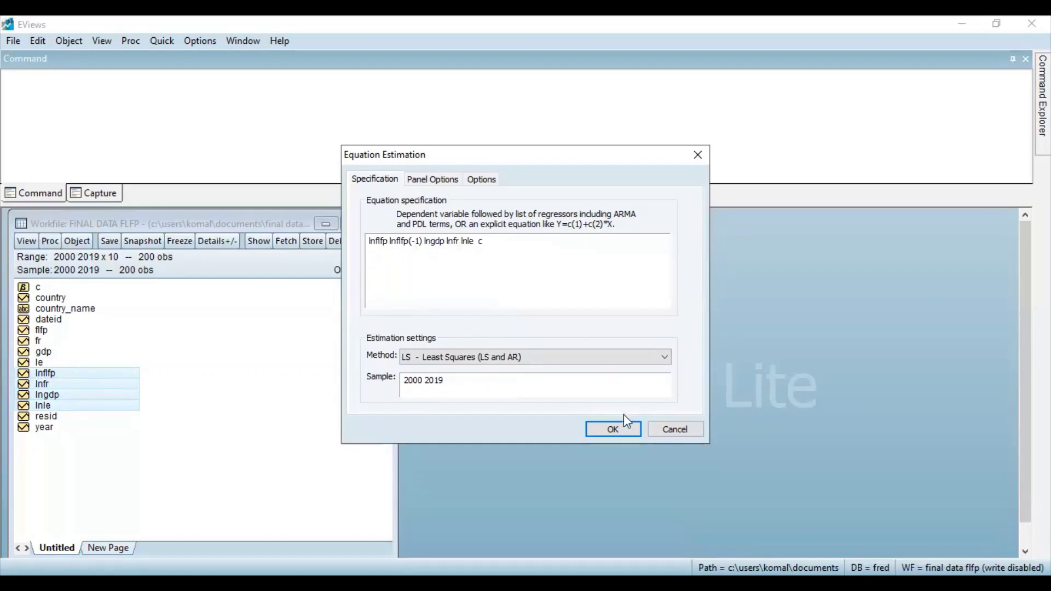
{"action": "left_click", "coordinate": [613, 430]}
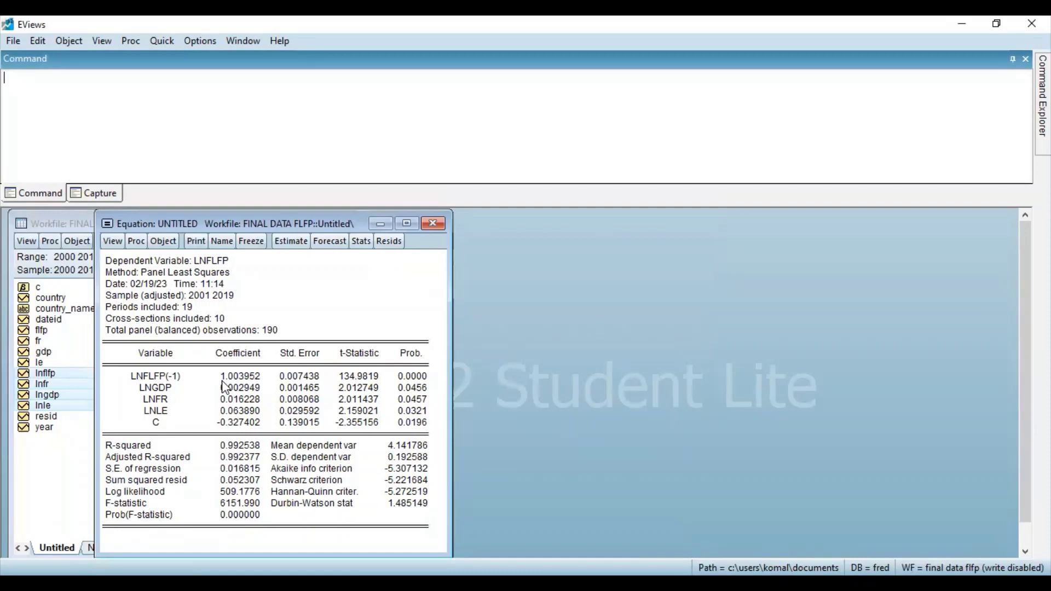
Step: Name the lagged panel regression eq01 and close its results window
{"action": "left_click", "coordinate": [231, 245]}
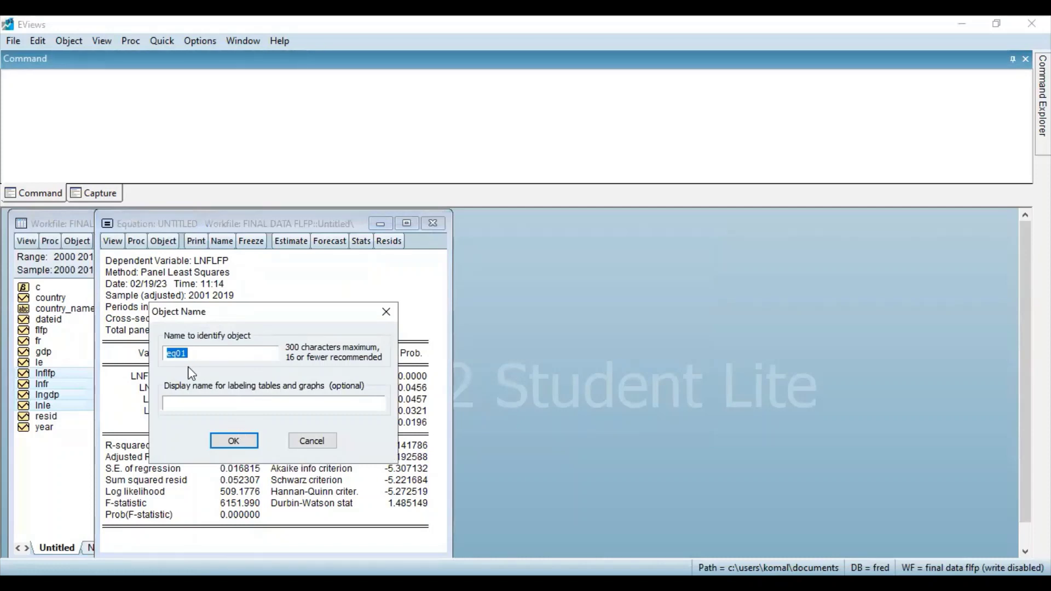
{"action": "left_click", "coordinate": [235, 443]}
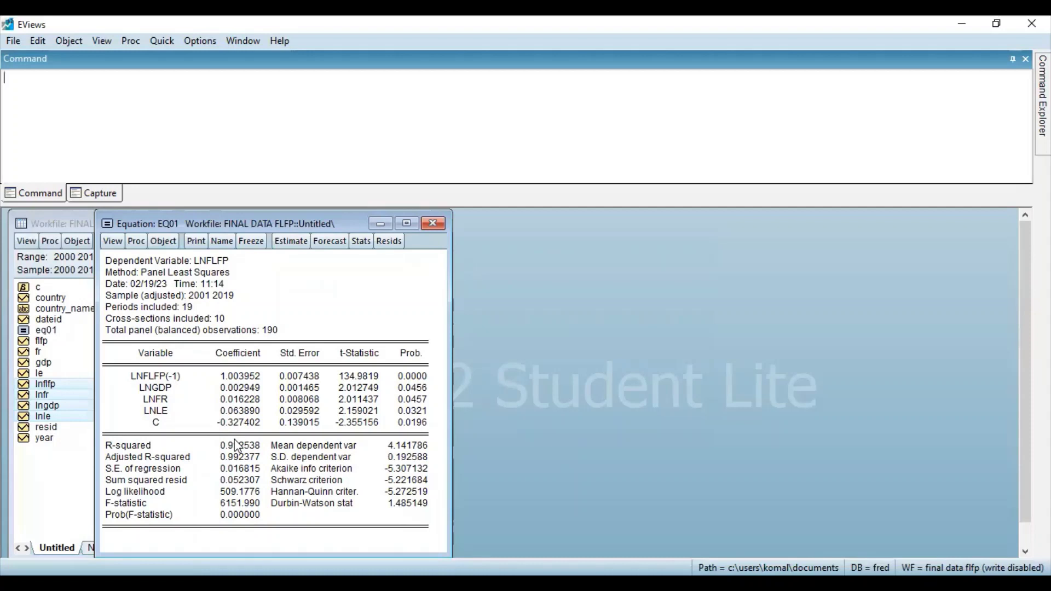
{"action": "left_click", "coordinate": [433, 223]}
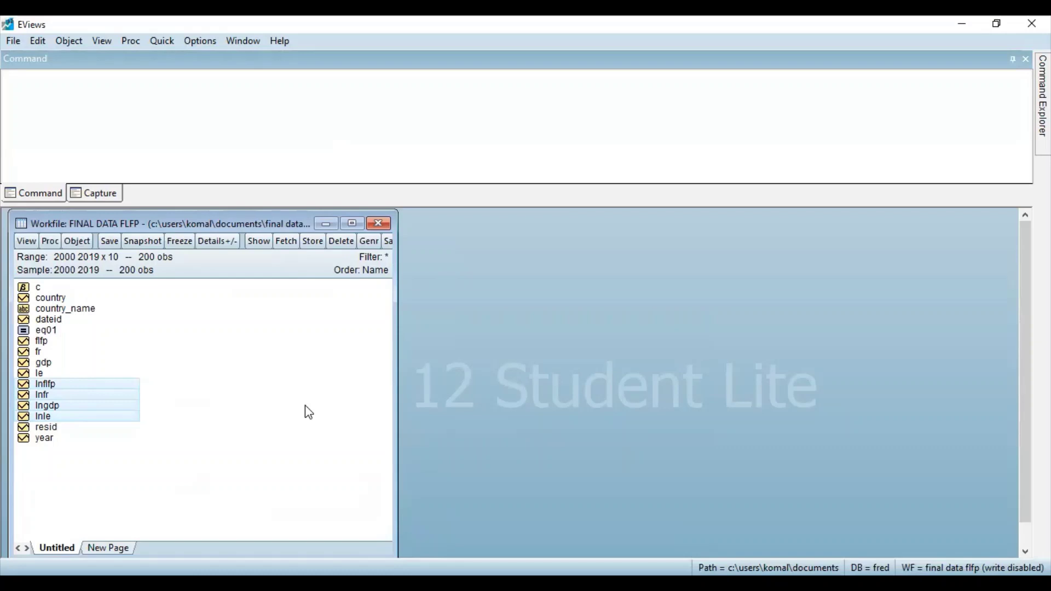
Step: Open a new equation reading lnflfp lnflfp(-1) lngdp lnfr lnle c
{"action": "right_click", "coordinate": [115, 396]}
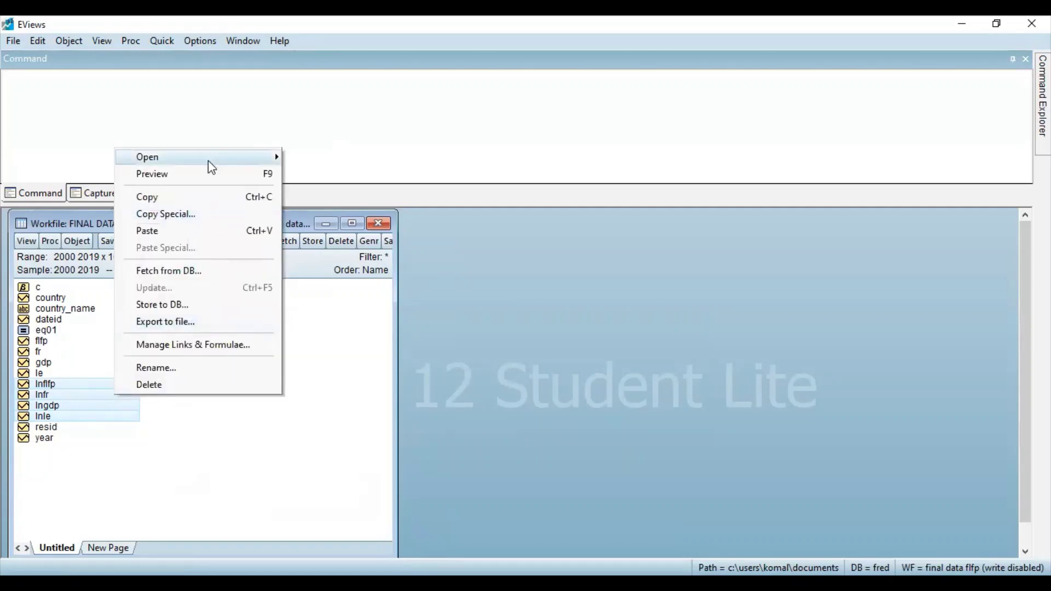
{"action": "mouse_move", "coordinate": [209, 161]}
{"action": "left_click", "coordinate": [309, 174]}
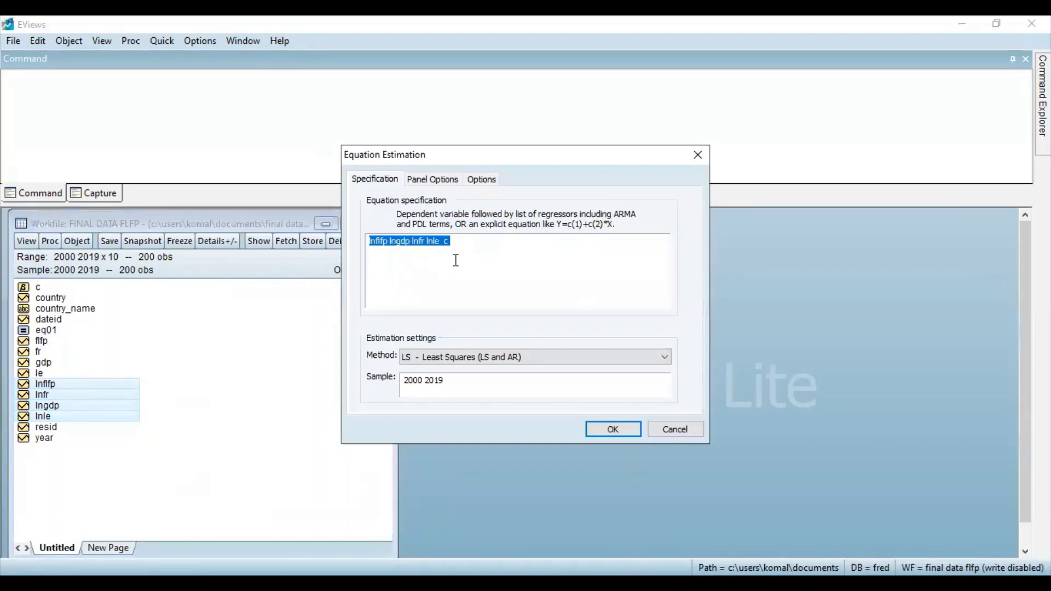
{"action": "left_click", "coordinate": [393, 244]}
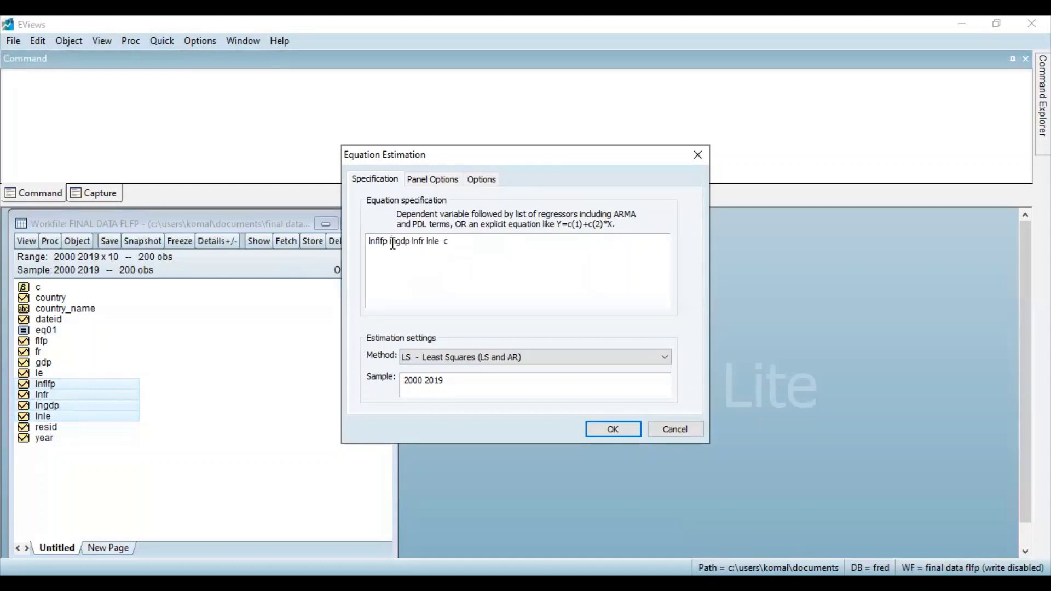
{"action": "type", "text": "nfl"}
{"action": "type", "text": "fp()"}
{"action": "type", "text": "-1"}
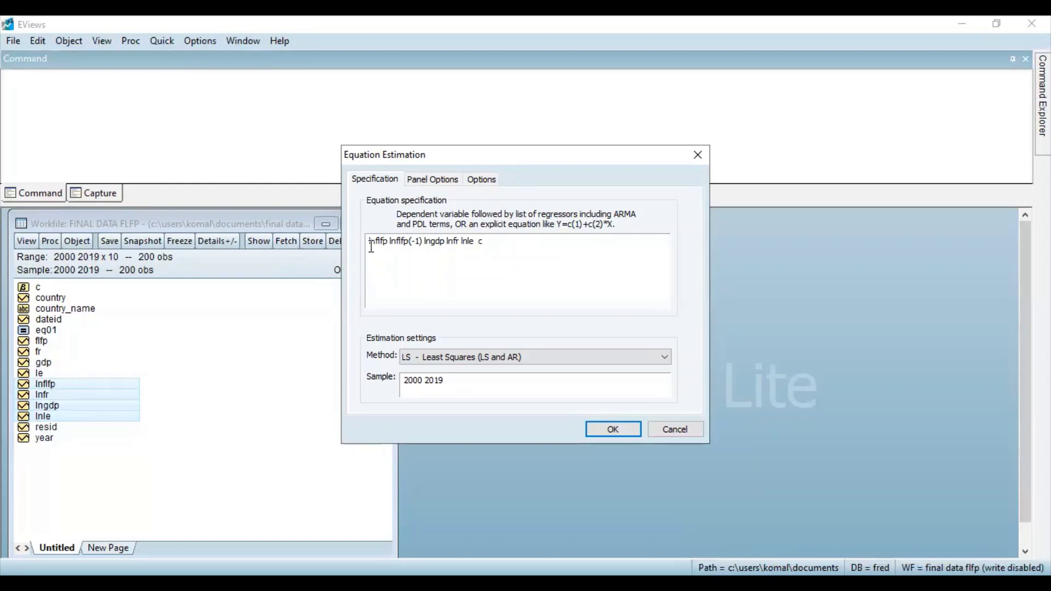
{"action": "left_click_drag", "start_coordinate": [370, 247], "coordinate": [386, 246]}
{"action": "left_click_drag", "start_coordinate": [392, 251], "coordinate": [423, 248]}
{"action": "left_click_drag", "start_coordinate": [423, 248], "coordinate": [485, 248]}
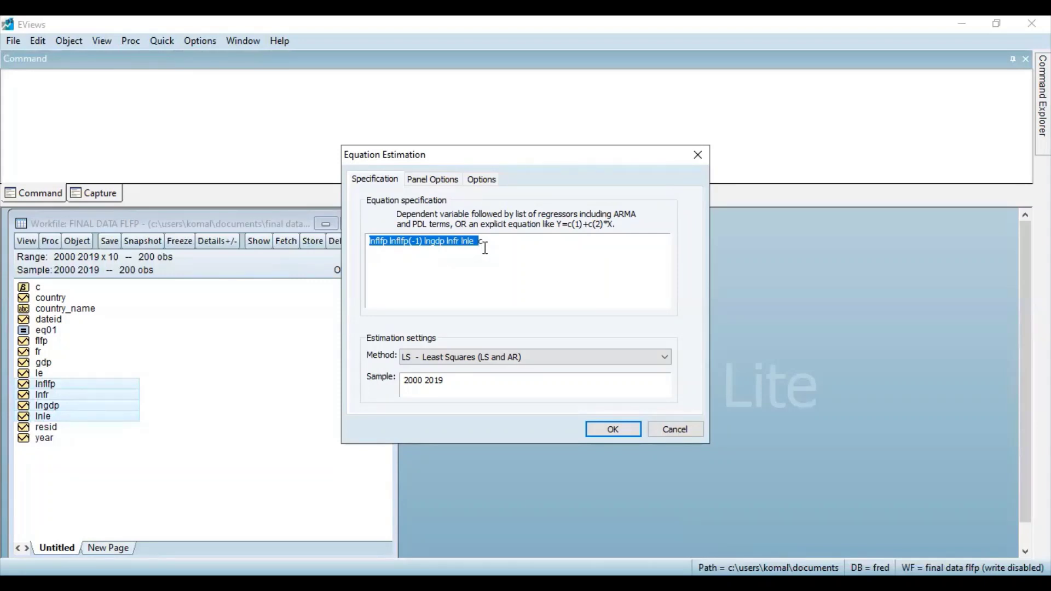
{"action": "left_click", "coordinate": [486, 273]}
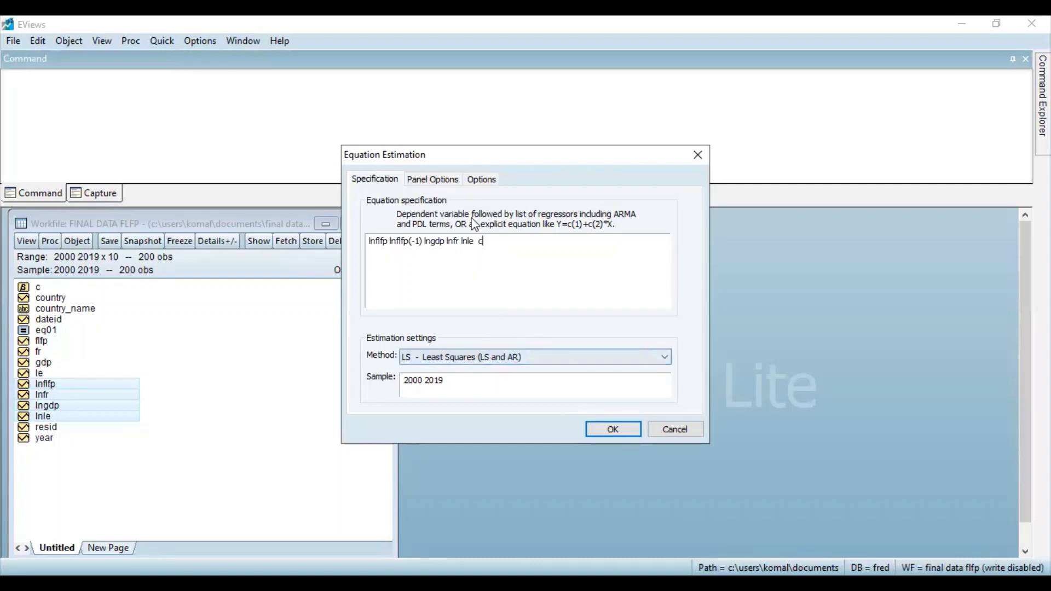
{"action": "left_click", "coordinate": [453, 181]}
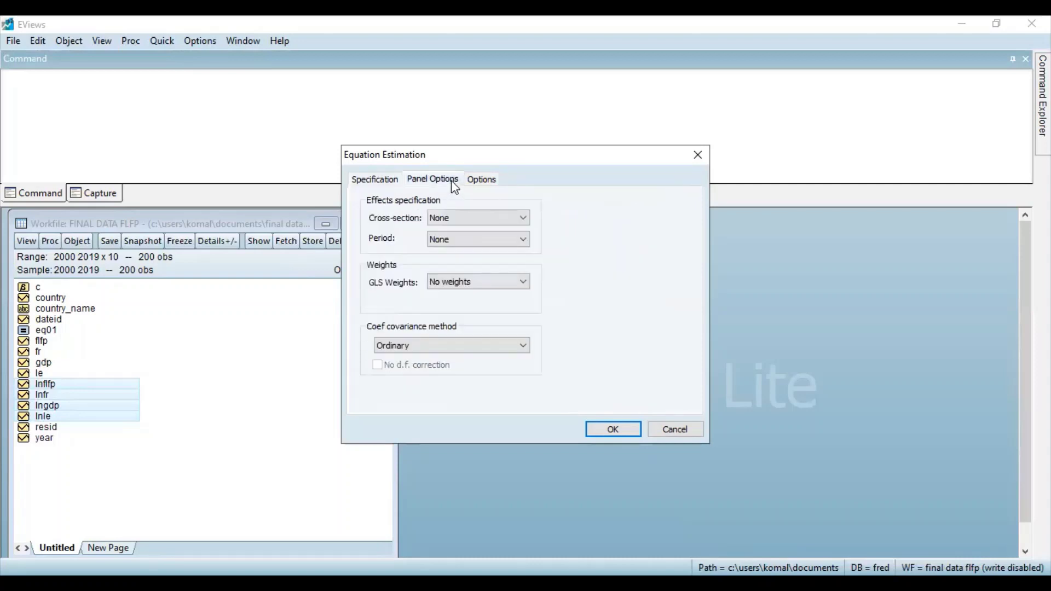
Step: Set cross-section effects to Fixed and run the panel estimation
{"action": "left_click", "coordinate": [468, 217]}
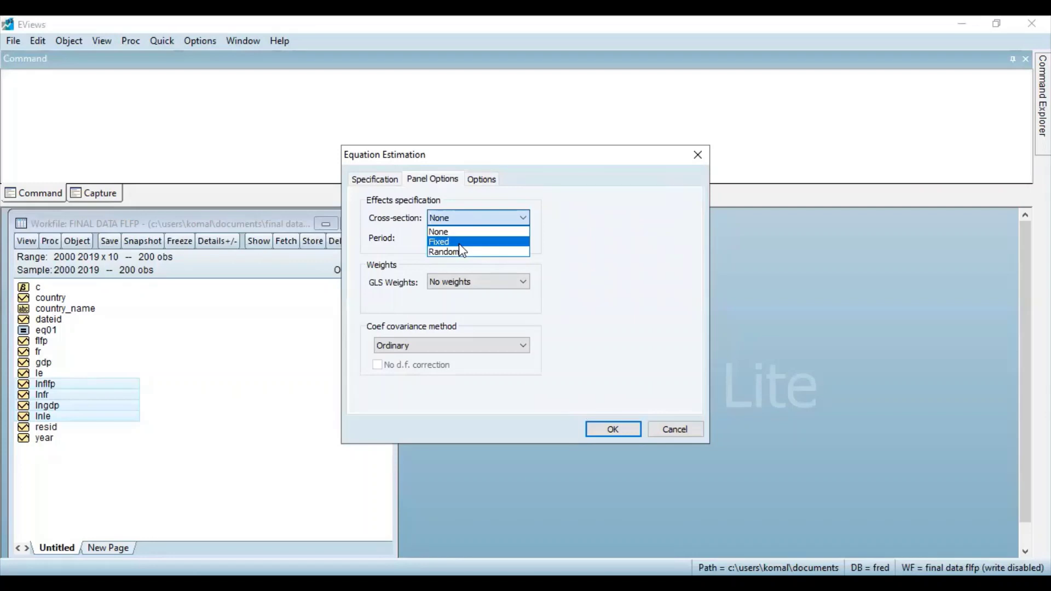
{"action": "left_click", "coordinate": [460, 245]}
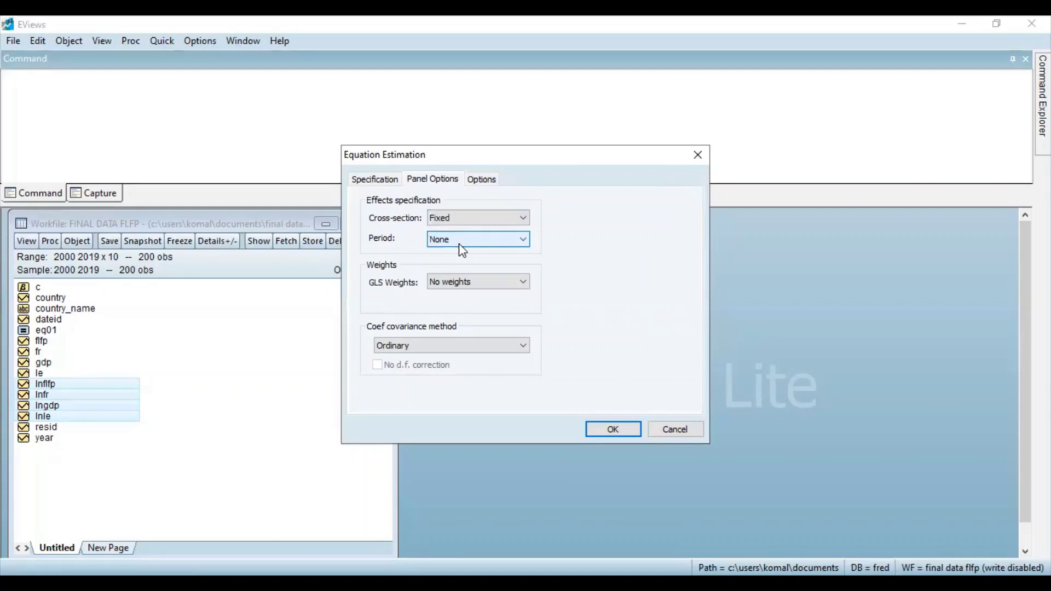
{"action": "left_click", "coordinate": [628, 435]}
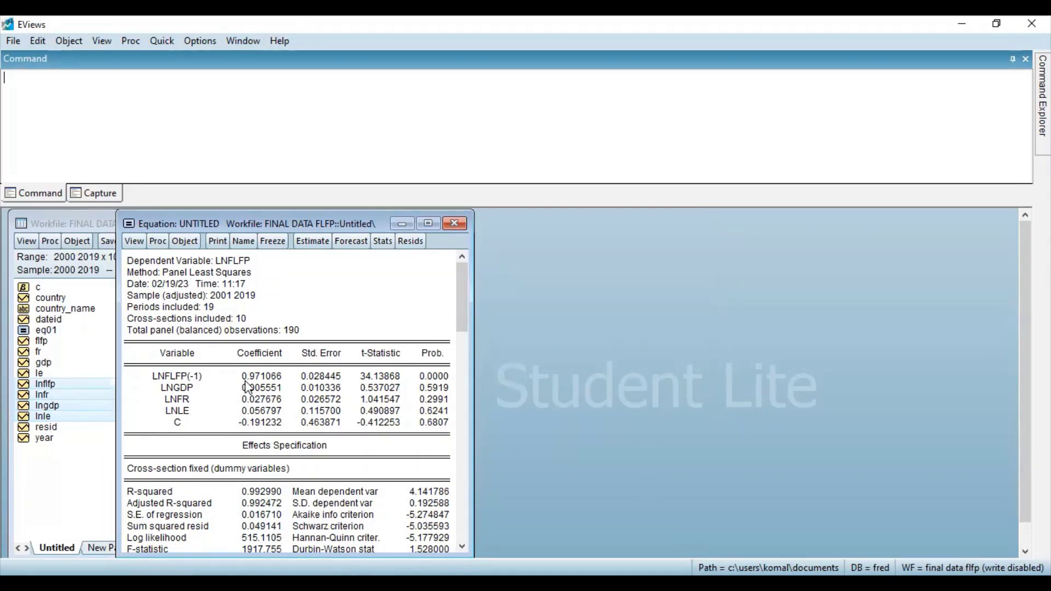
Step: Name the fixed-effects equation eq02 and close its results window
{"action": "left_click", "coordinate": [241, 242]}
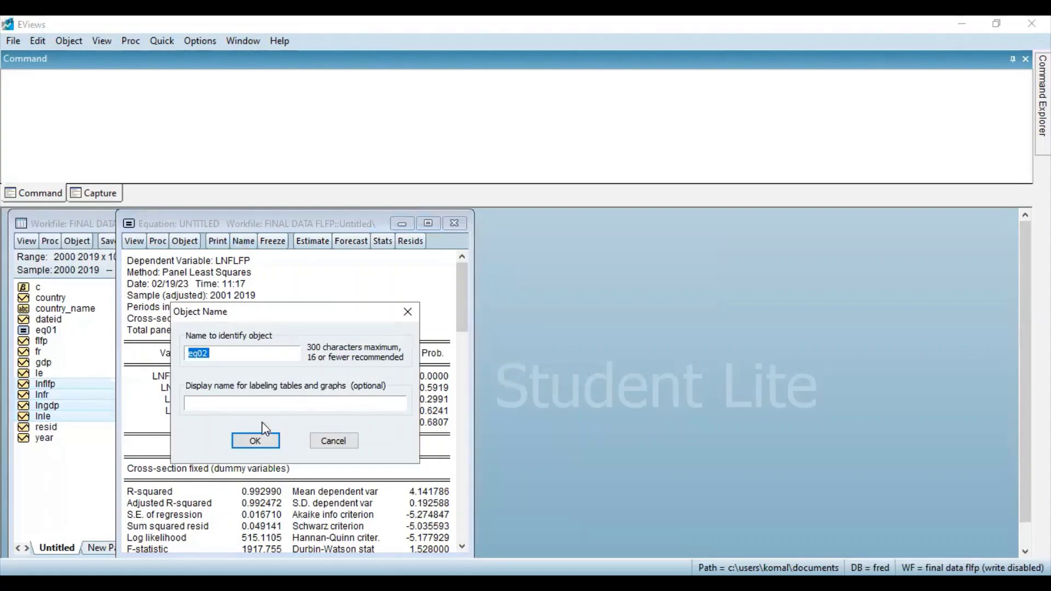
{"action": "left_click", "coordinate": [261, 444]}
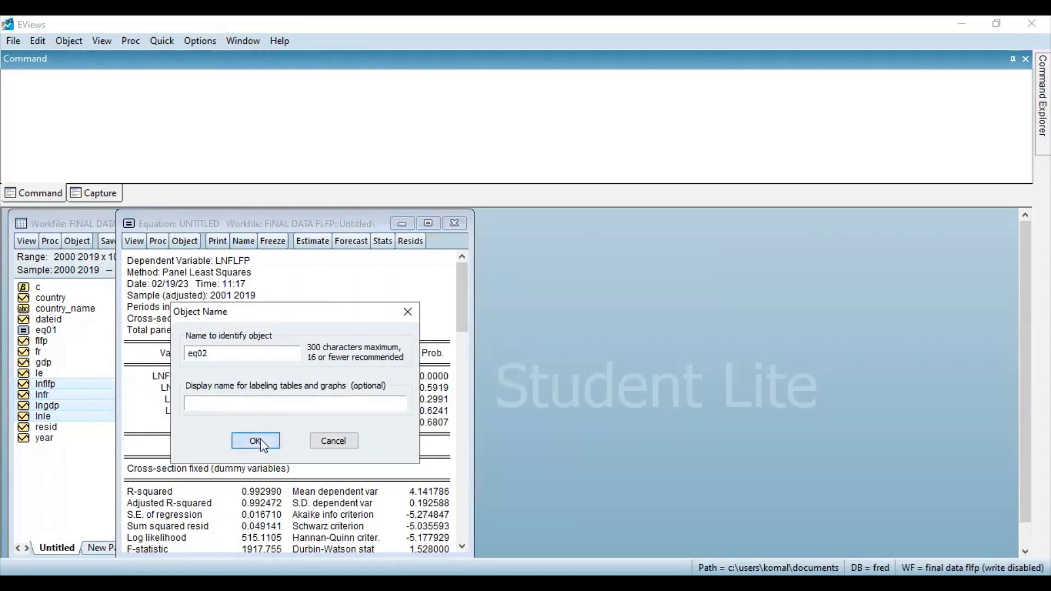
{"action": "left_click", "coordinate": [459, 221]}
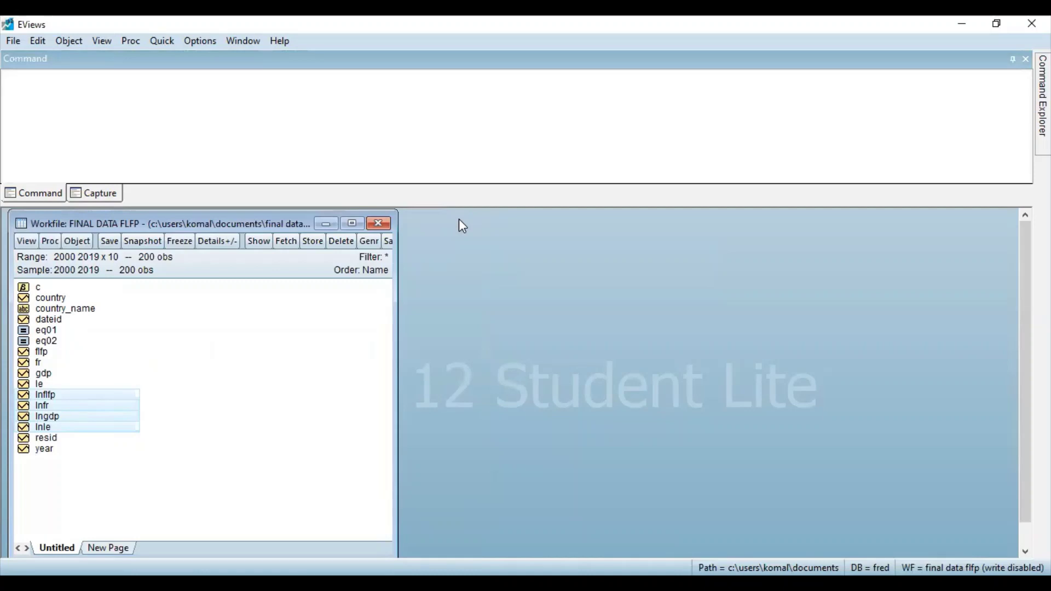
Step: Open the selected series as a new equation using the GMM/DPD method
{"action": "right_click", "coordinate": [119, 408]}
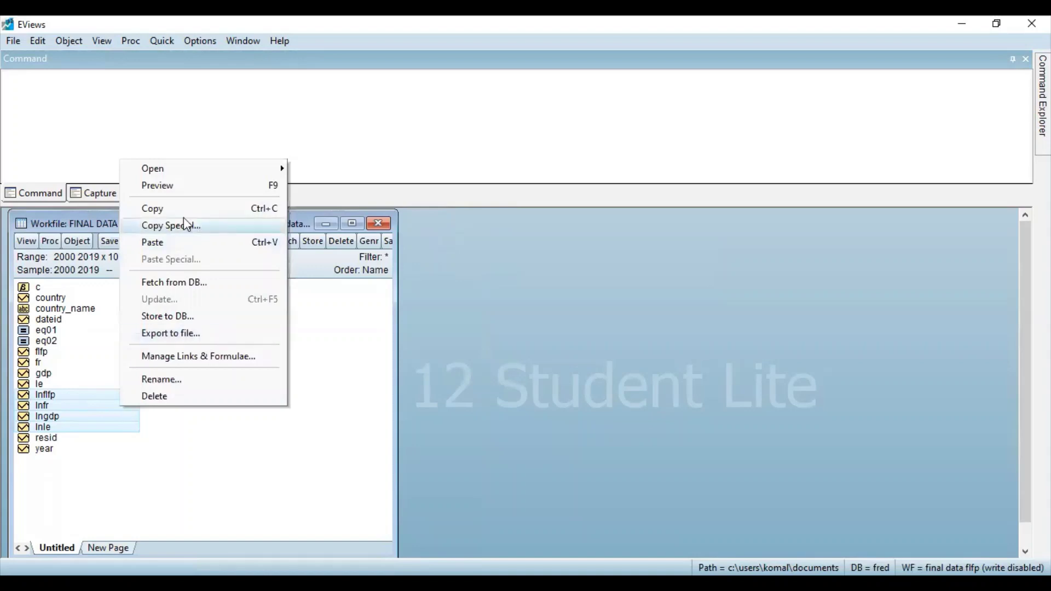
{"action": "mouse_move", "coordinate": [226, 170]}
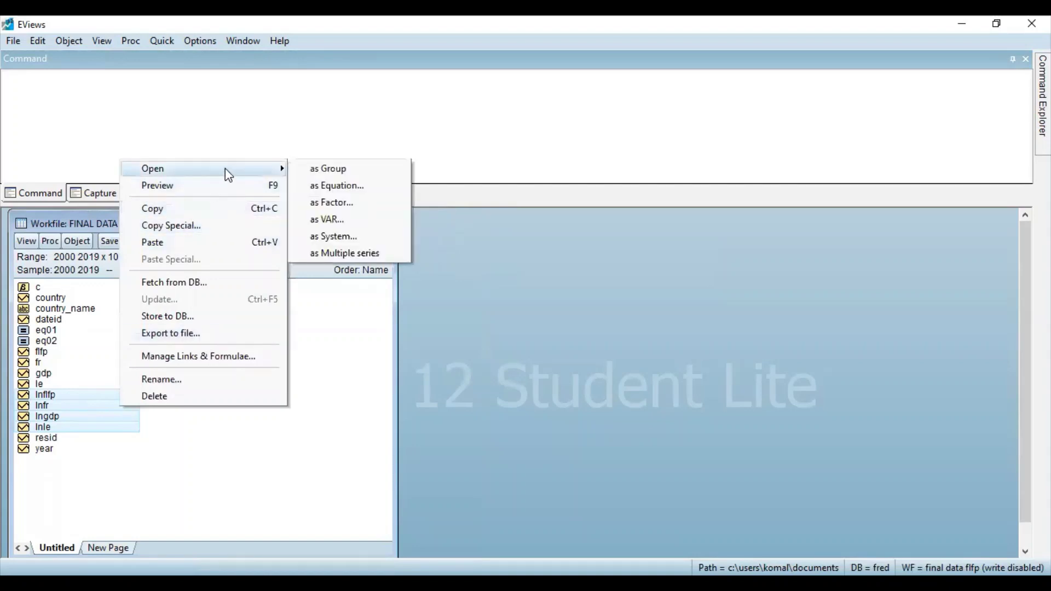
{"action": "left_click", "coordinate": [332, 186]}
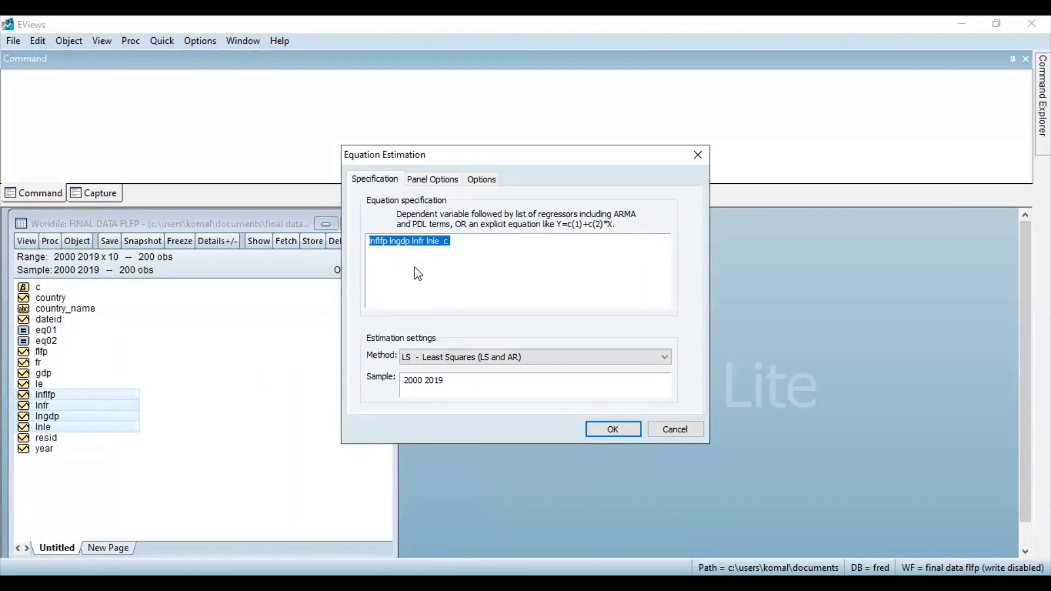
{"action": "left_click", "coordinate": [495, 359]}
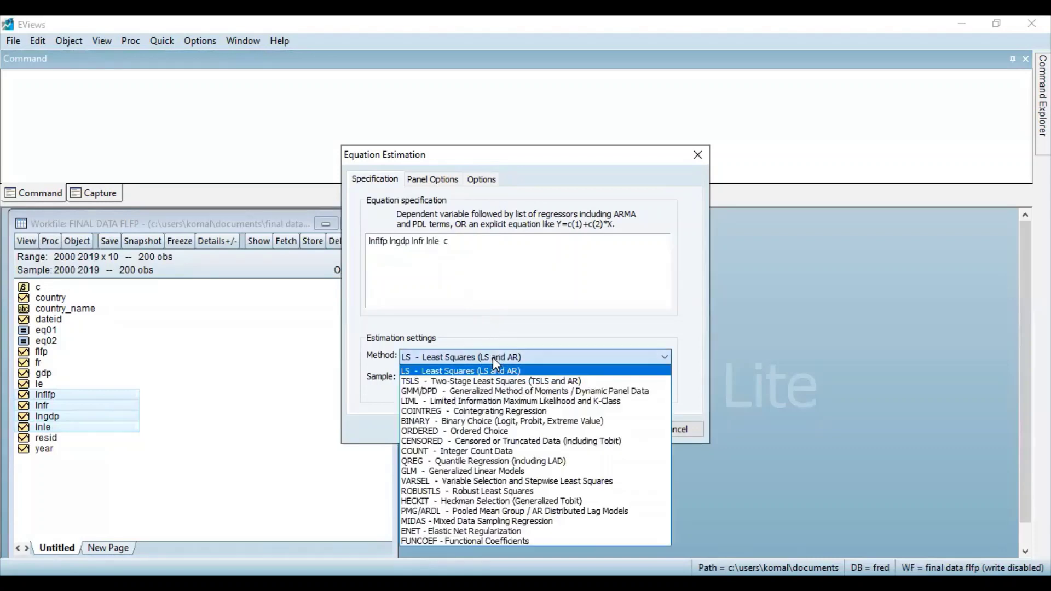
{"action": "left_click", "coordinate": [499, 391]}
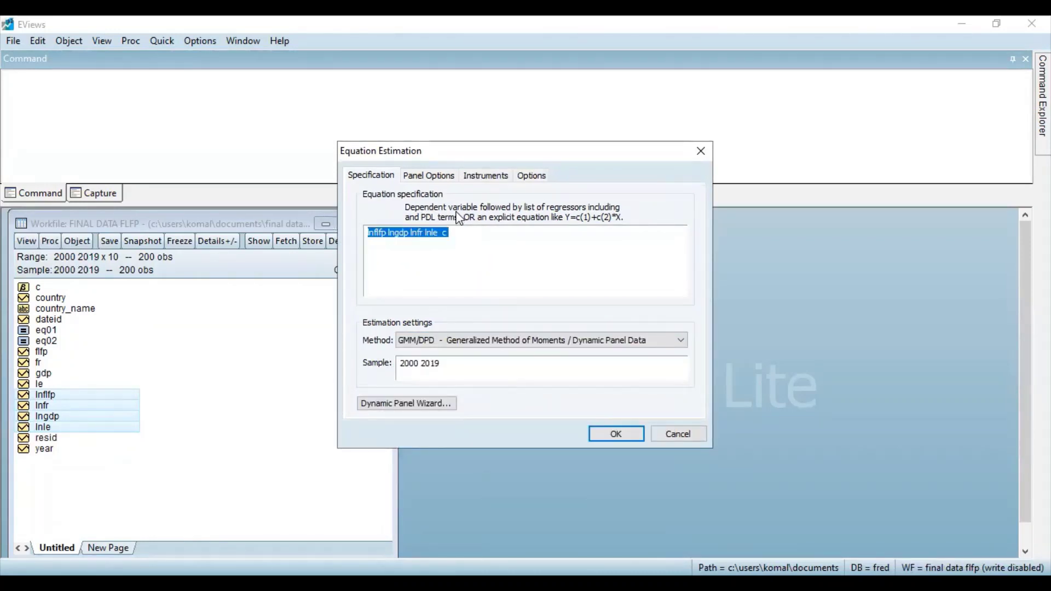
Step: Copy the regressors lngdp lnfr lnle from the equation specification
{"action": "left_click", "coordinate": [493, 172]}
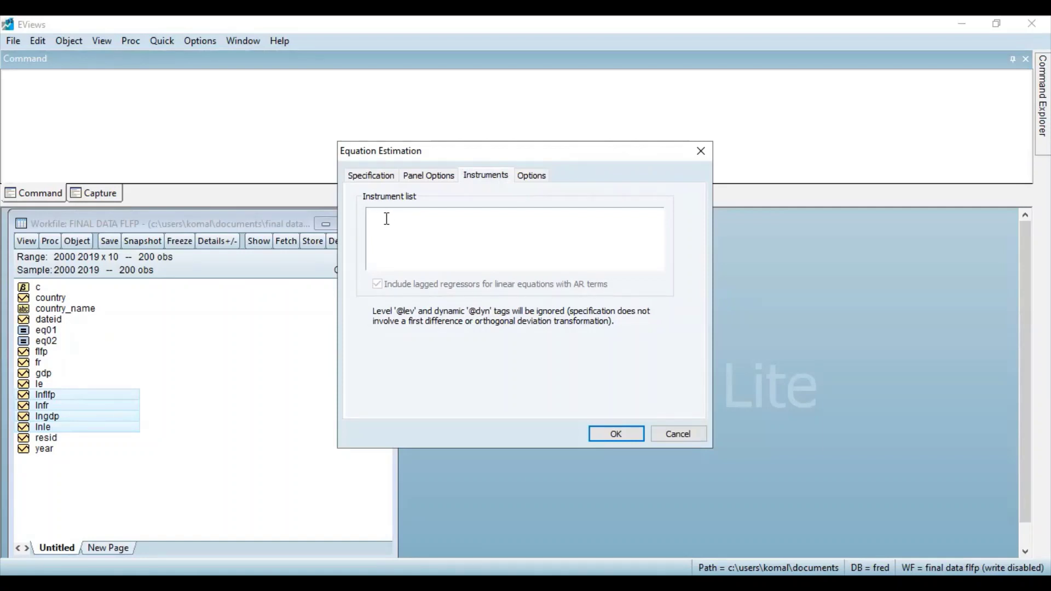
{"action": "left_click", "coordinate": [376, 176]}
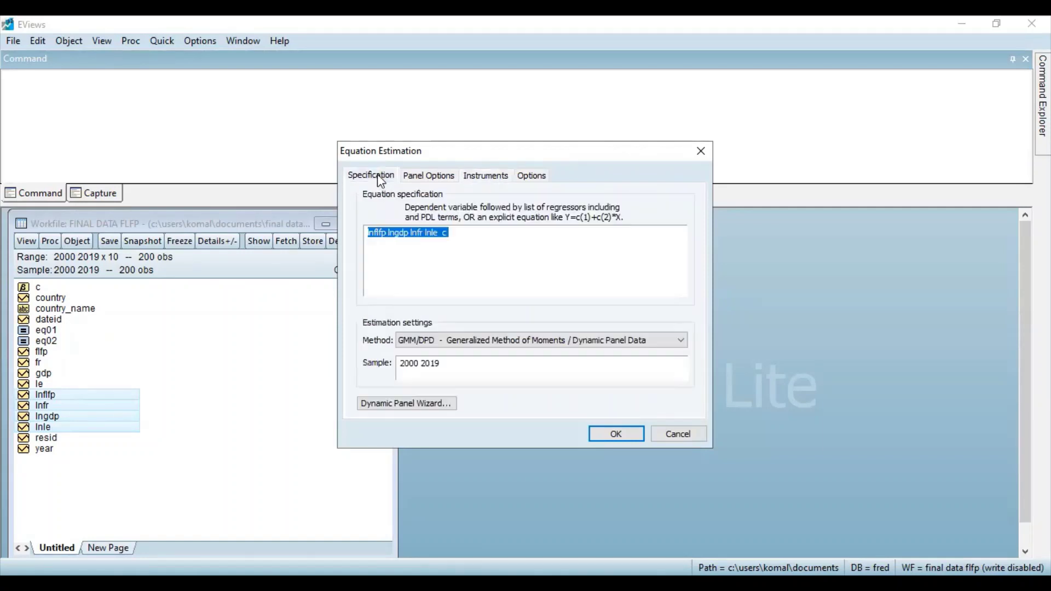
{"action": "left_click", "coordinate": [403, 238]}
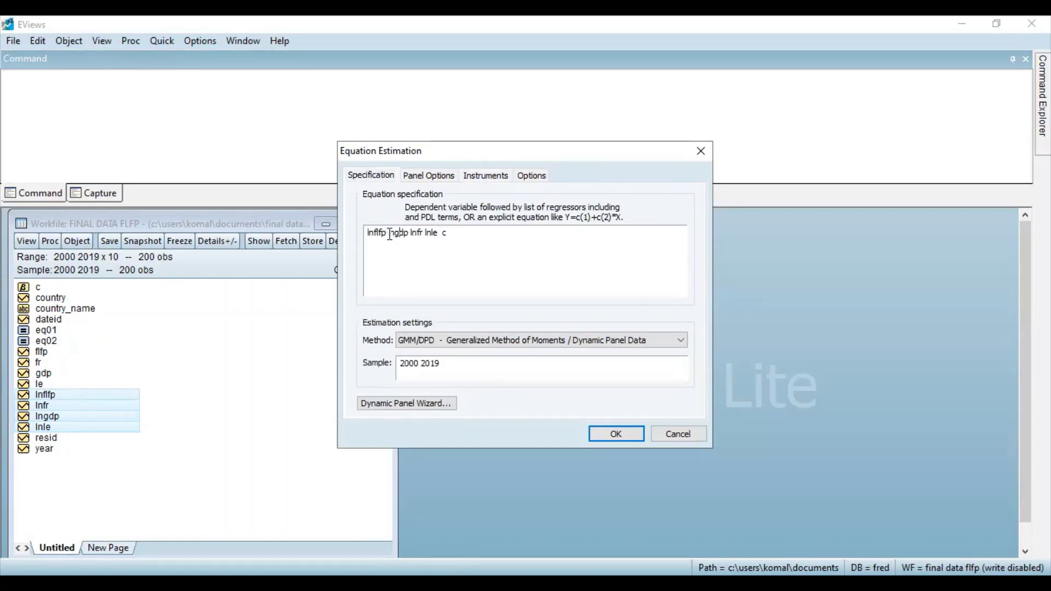
{"action": "left_click_drag", "start_coordinate": [389, 233], "coordinate": [441, 232]}
{"action": "key", "text": "ctrl+c"}
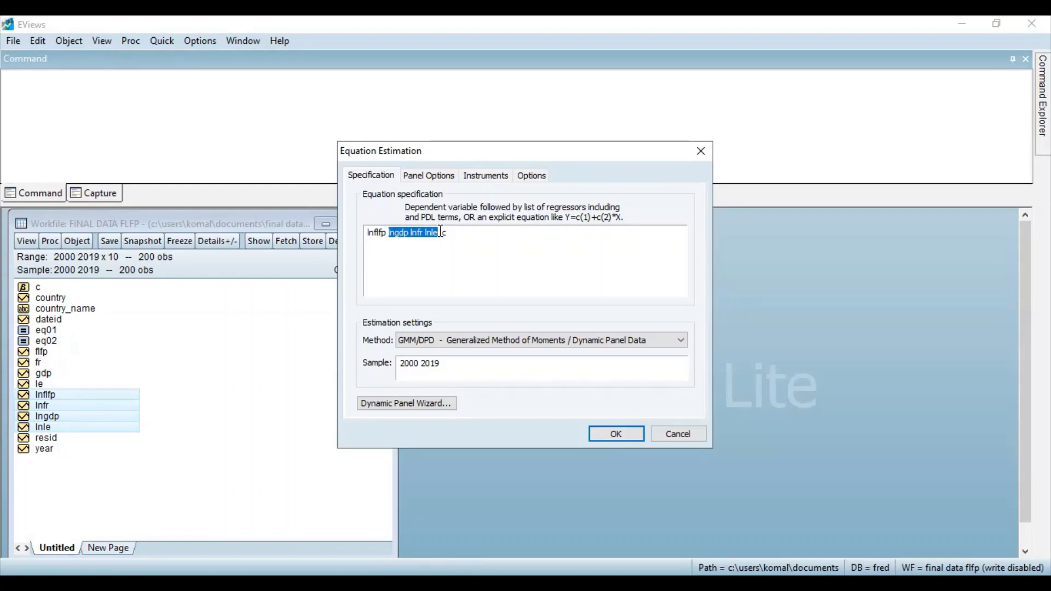
Step: Paste them into the Instrument list as lngdp(-1) lnfr(-1) lnle(-1)
{"action": "left_click", "coordinate": [484, 179]}
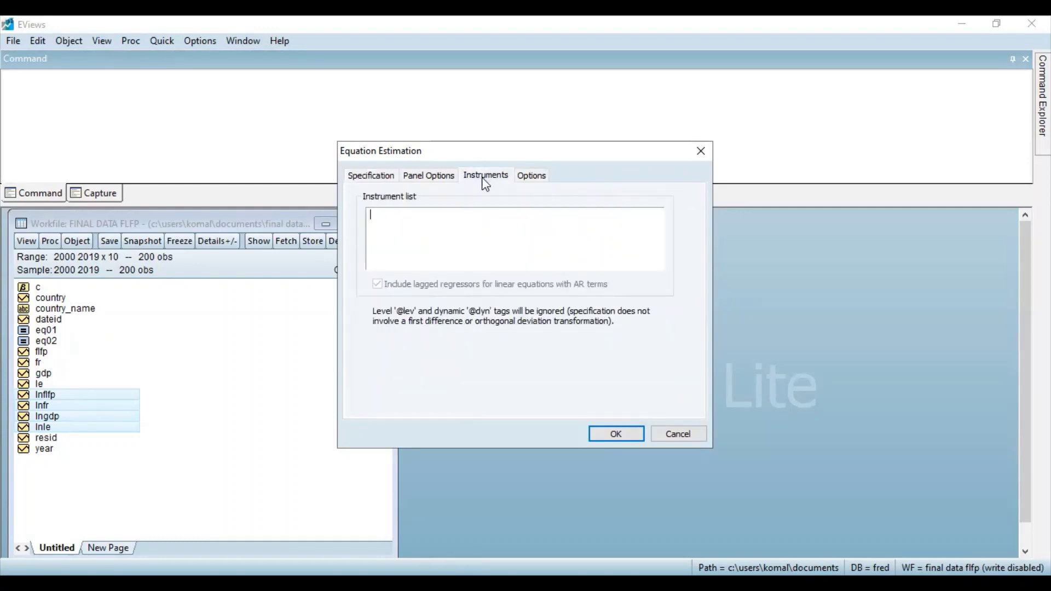
{"action": "key", "text": "ctrl+v"}
{"action": "left_click", "coordinate": [391, 215]}
{"action": "type", "text": "()"}
{"action": "type", "text": "-1"}
{"action": "left_click", "coordinate": [418, 215]}
{"action": "type", "text": "()-1"}
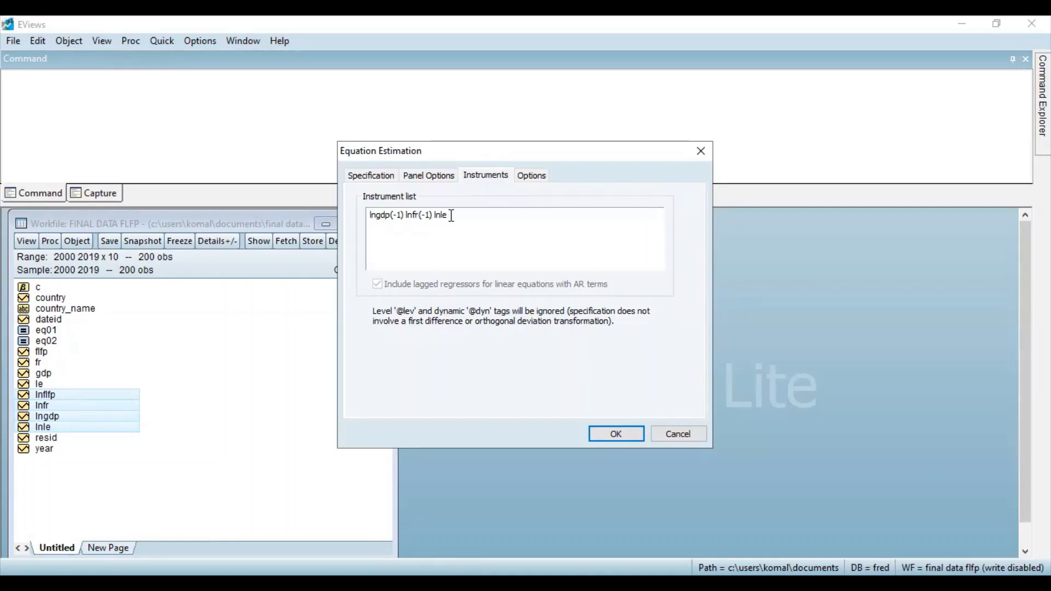
{"action": "left_click", "coordinate": [452, 215]}
{"action": "type", "text": "()-1"}
Step: Set cross-section effects to Difference, review Options, and launch the Dynamic Panel Wizard
{"action": "left_click", "coordinate": [440, 177]}
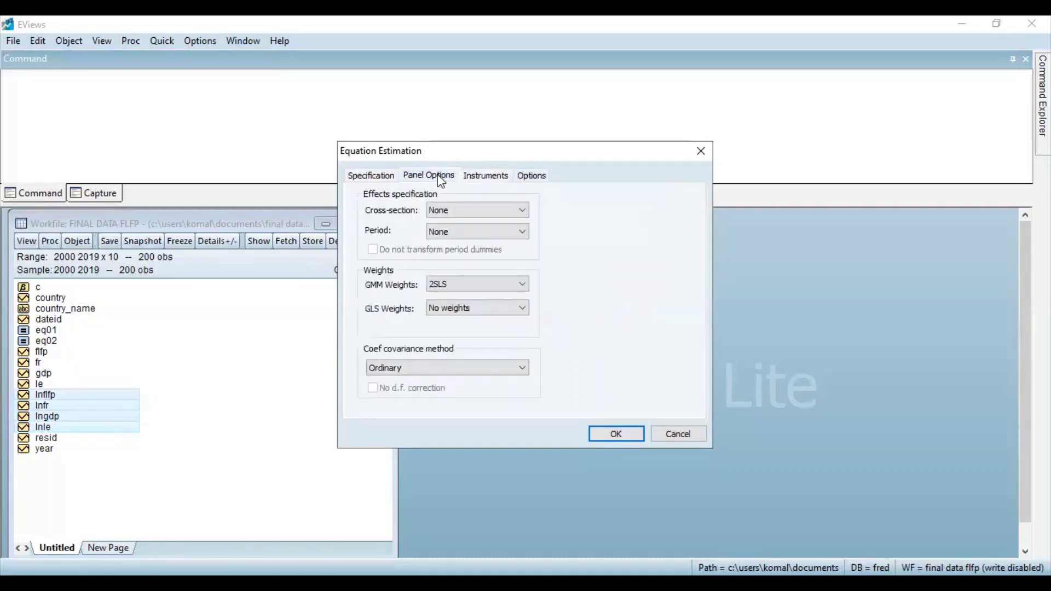
{"action": "left_click", "coordinate": [469, 214]}
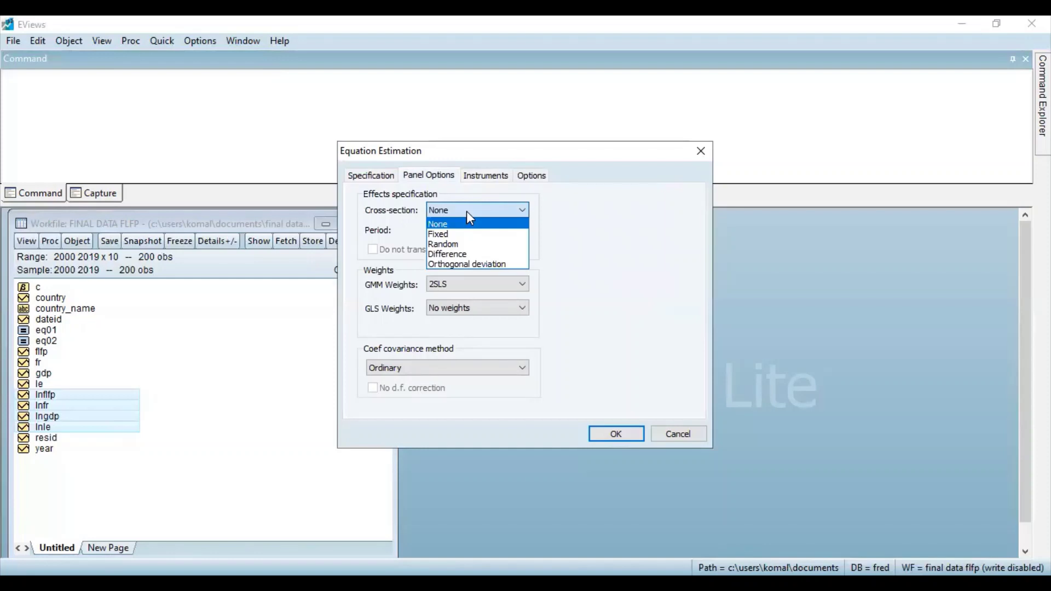
{"action": "left_click", "coordinate": [466, 257]}
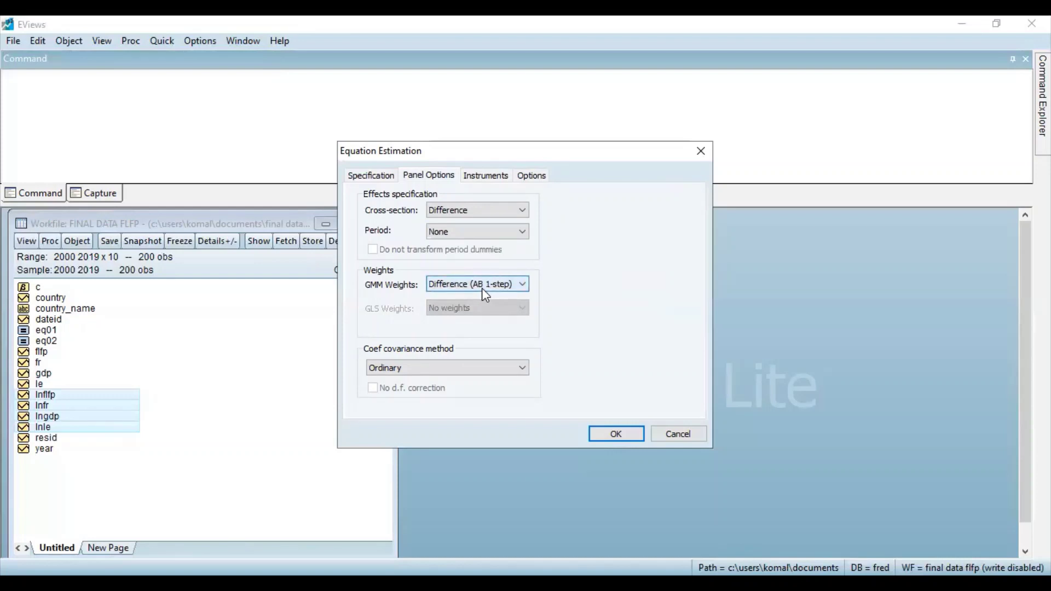
{"action": "left_click", "coordinate": [535, 177]}
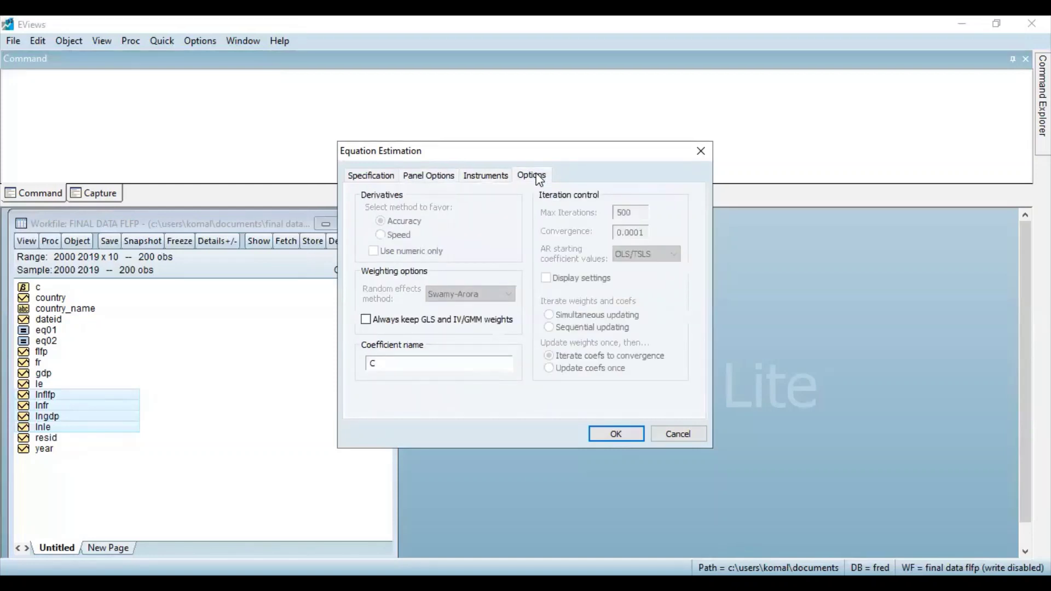
{"action": "key", "text": "ctrl+Tab"}
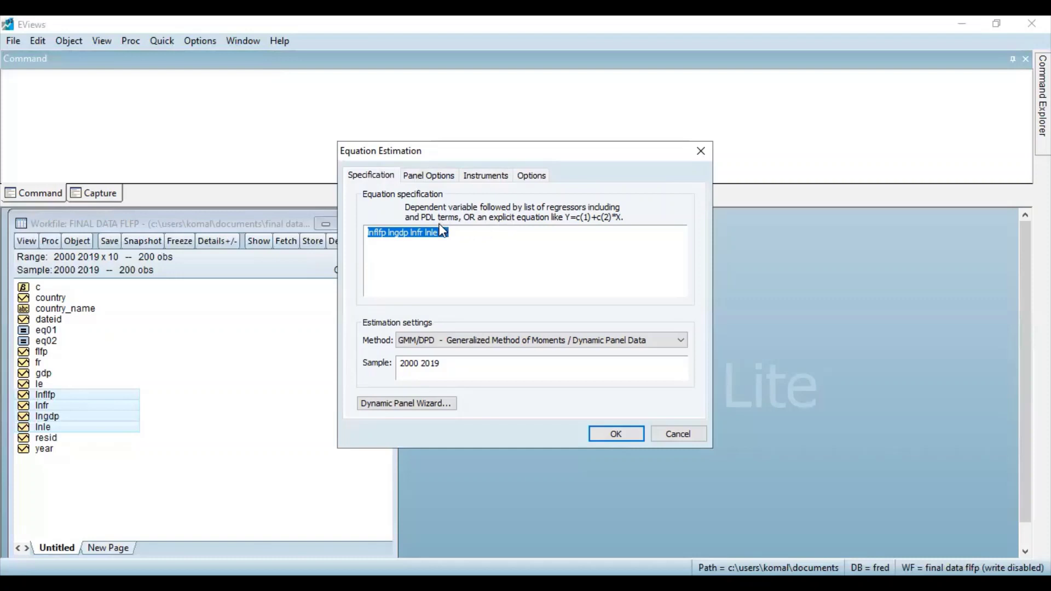
{"action": "left_click", "coordinate": [424, 410]}
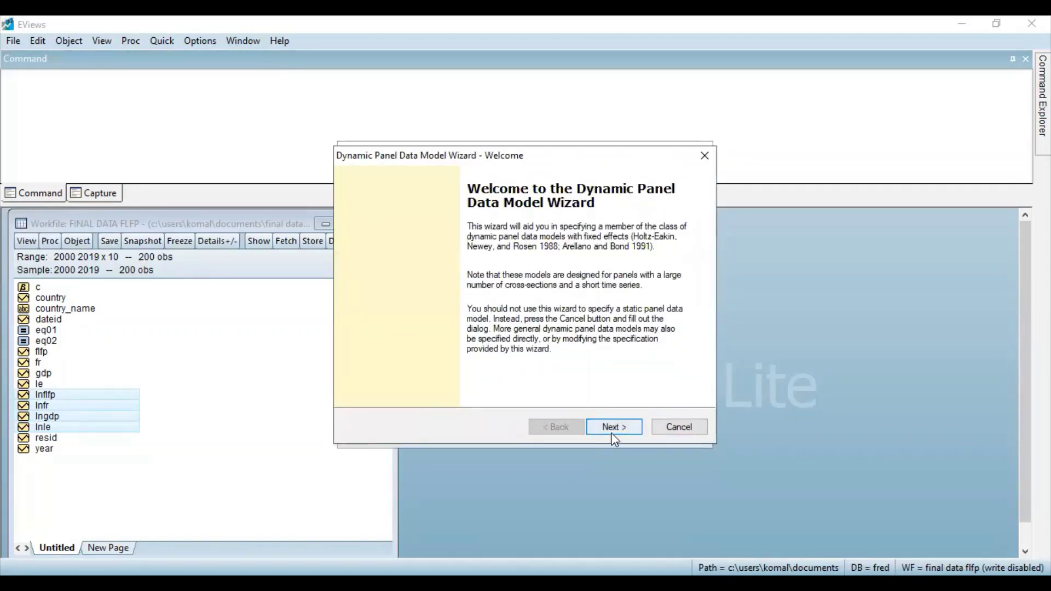
{"action": "left_click", "coordinate": [620, 427]}
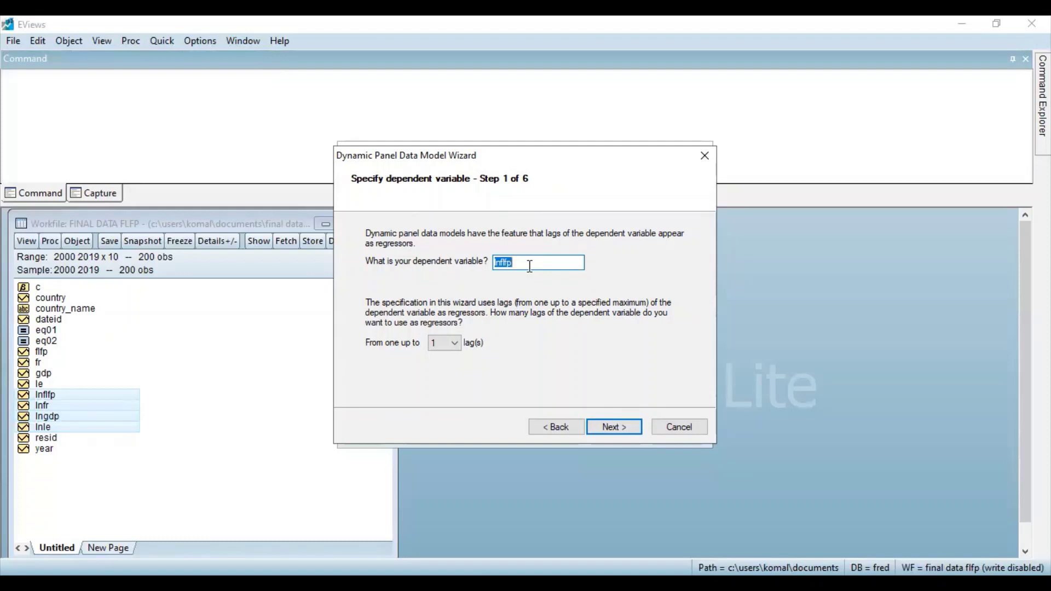
{"action": "left_click", "coordinate": [607, 427]}
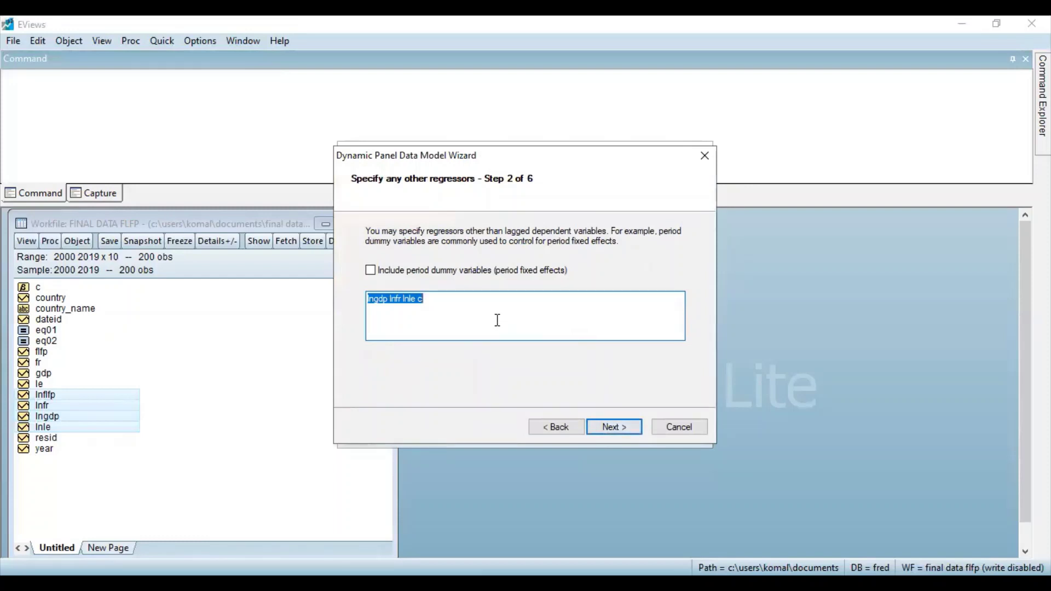
{"action": "left_click", "coordinate": [616, 426]}
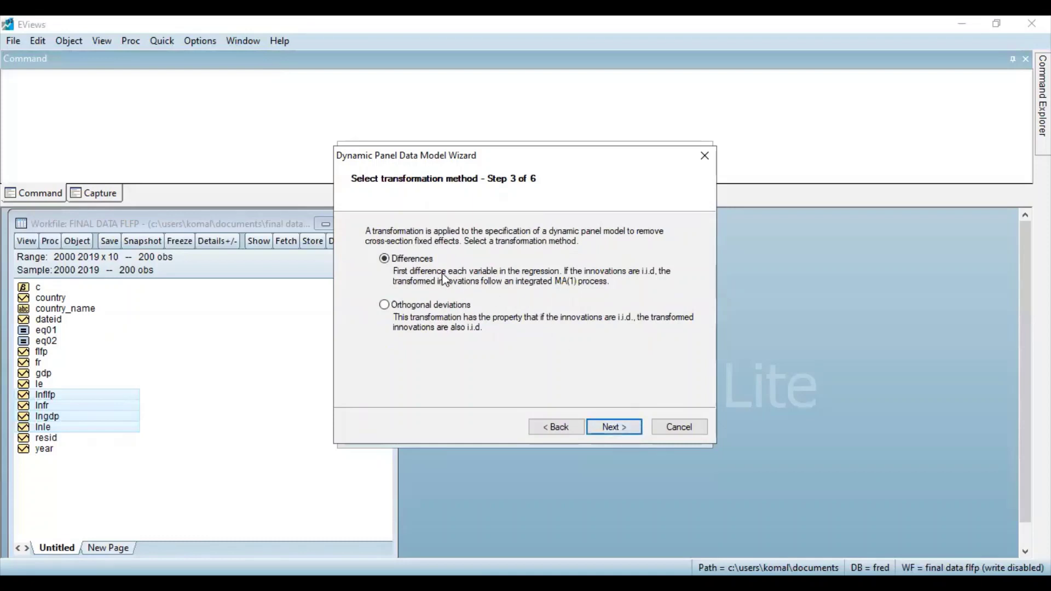
{"action": "left_click", "coordinate": [626, 433]}
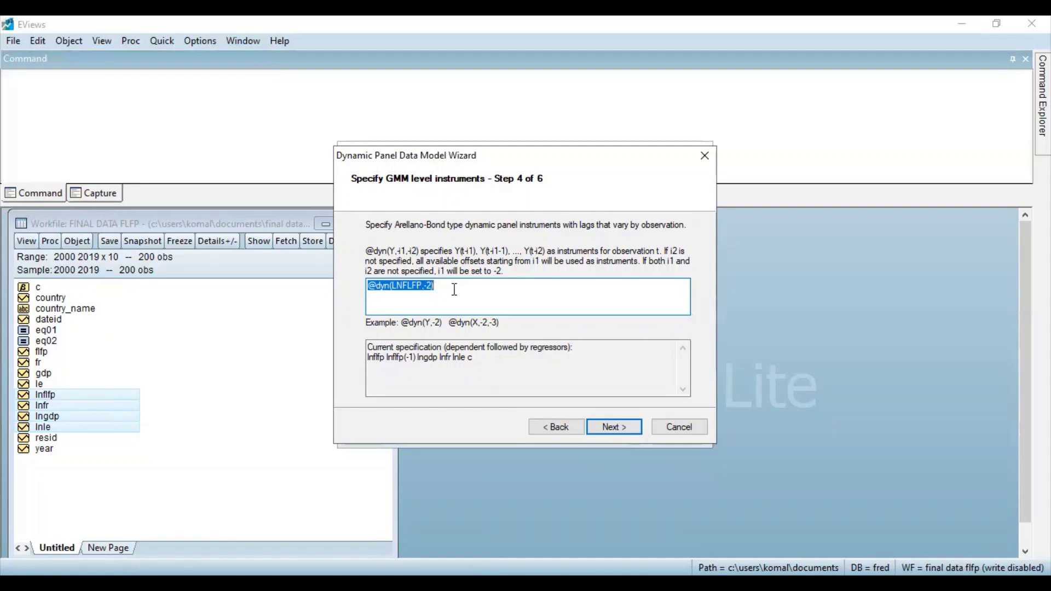
{"action": "left_click", "coordinate": [613, 427]}
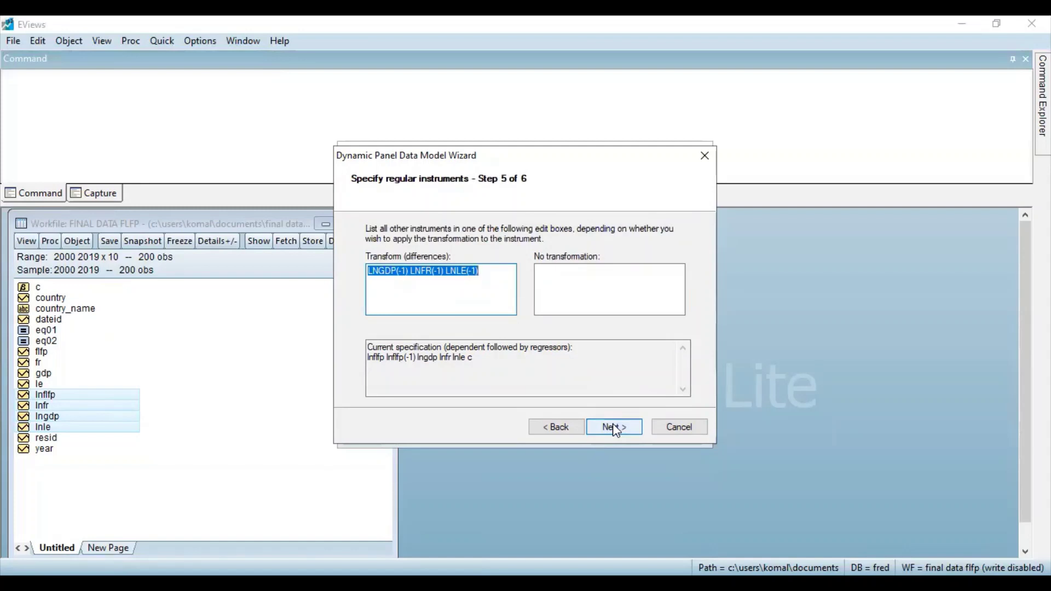
{"action": "left_click", "coordinate": [614, 428]}
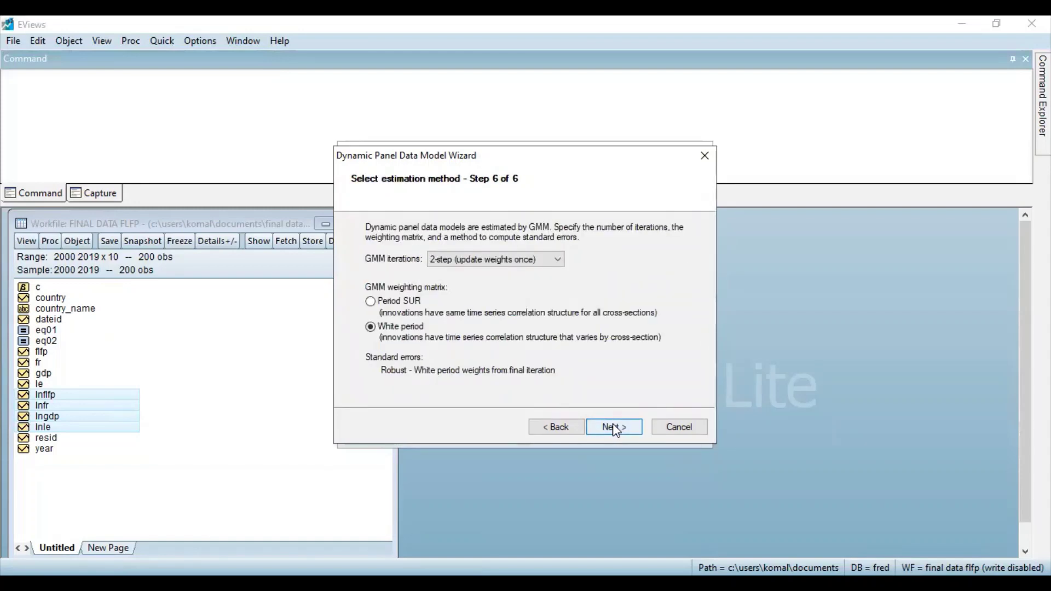
{"action": "left_click", "coordinate": [613, 427]}
{"action": "left_click", "coordinate": [614, 427]}
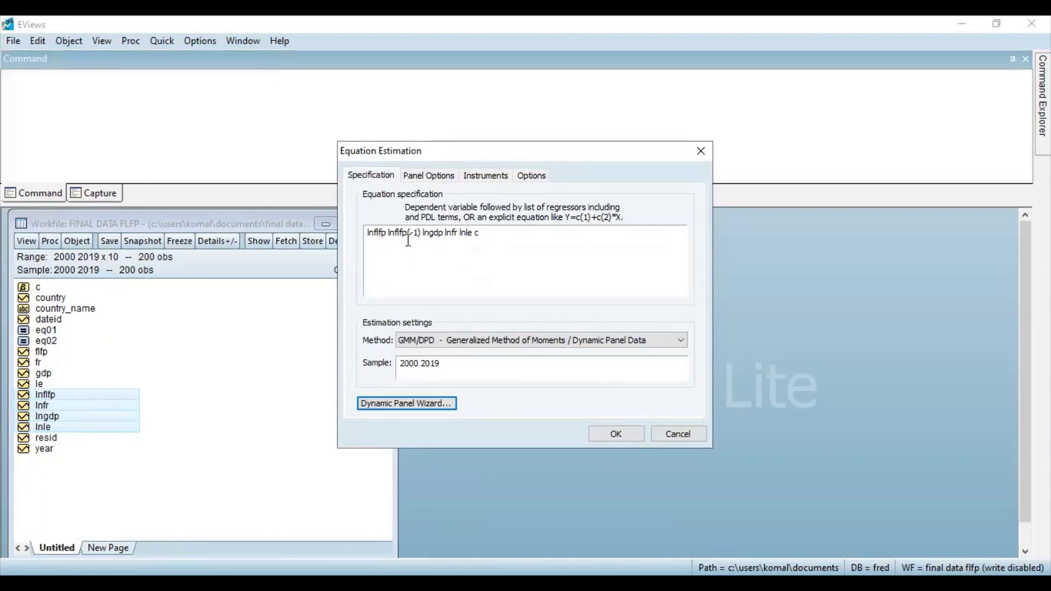
Step: Check the lnflfp(-1) term and generated instruments, then estimate the difference GMM model
{"action": "left_click_drag", "start_coordinate": [389, 236], "coordinate": [420, 234]}
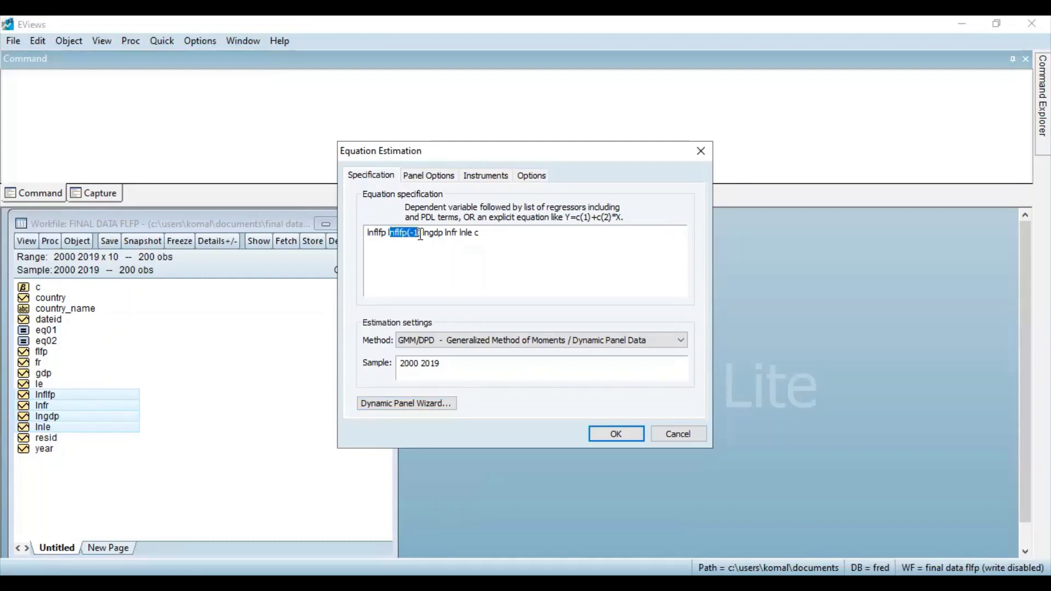
{"action": "left_click", "coordinate": [489, 176]}
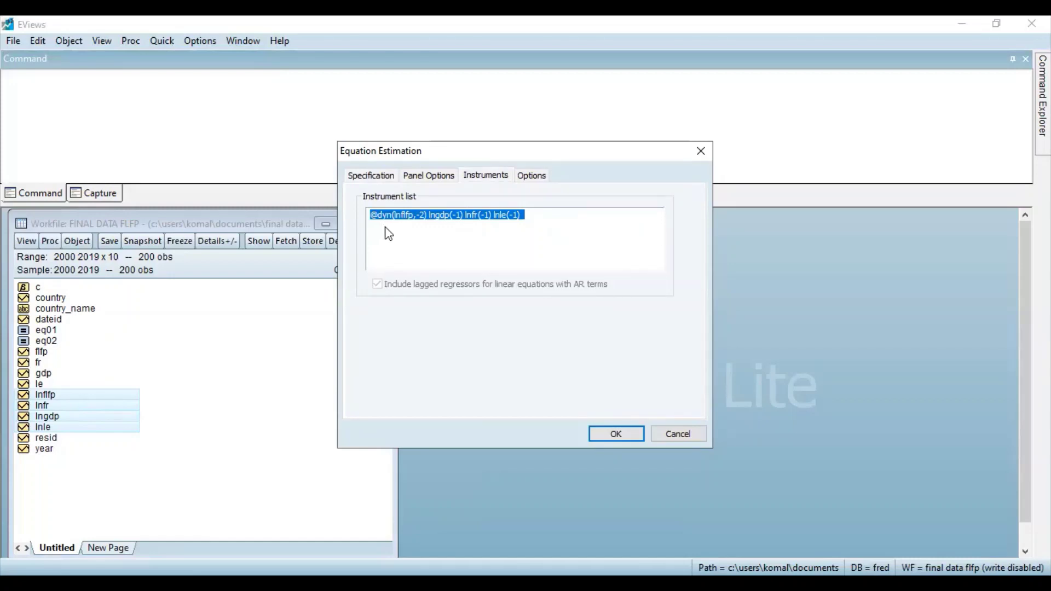
{"action": "left_click", "coordinate": [371, 175]}
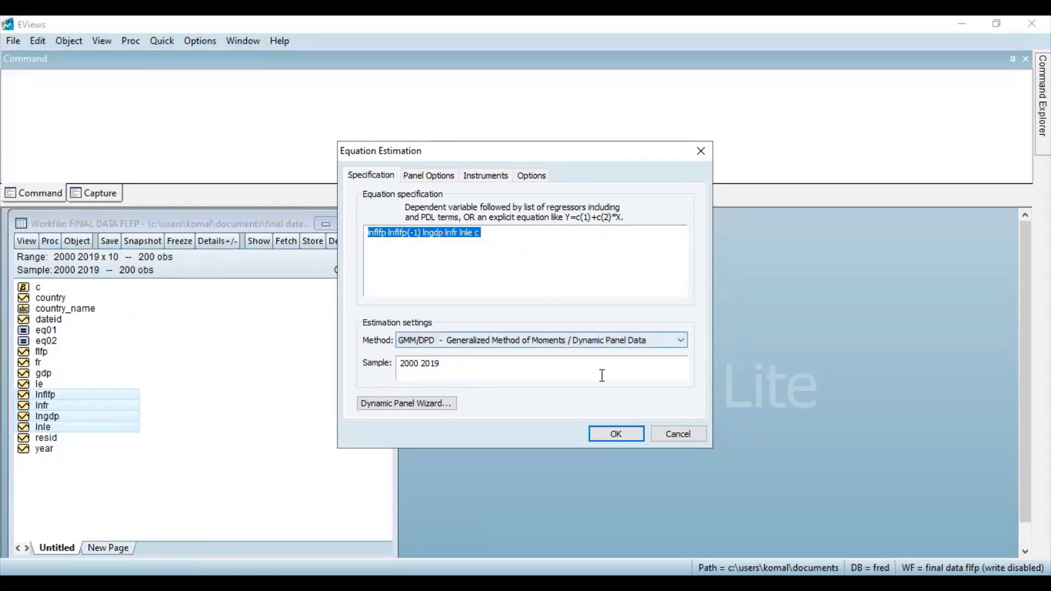
{"action": "left_click", "coordinate": [600, 430]}
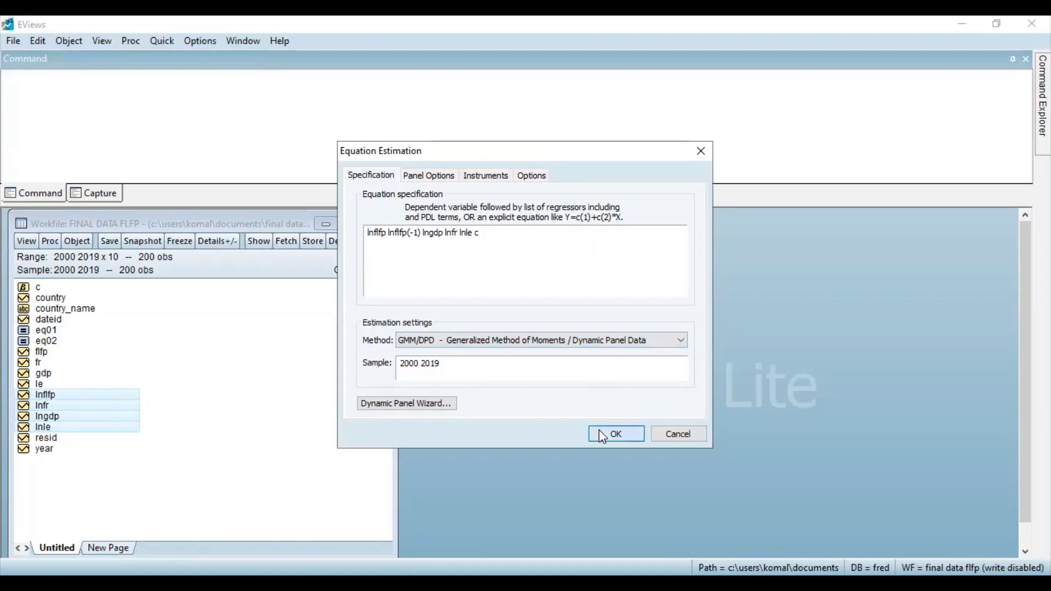
Step: Open eq02's fixed-effects output and place it beside the UNTITLED difference GMM results (LNFLFP(-1) 0.915690)
{"action": "left_click", "coordinate": [401, 321]}
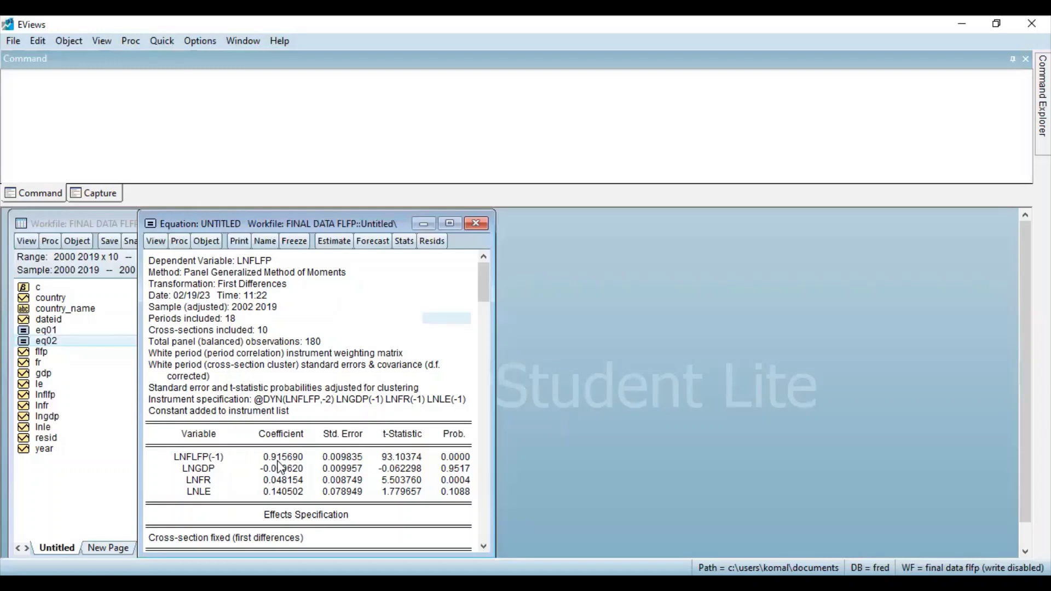
{"action": "double_click", "coordinate": [64, 342]}
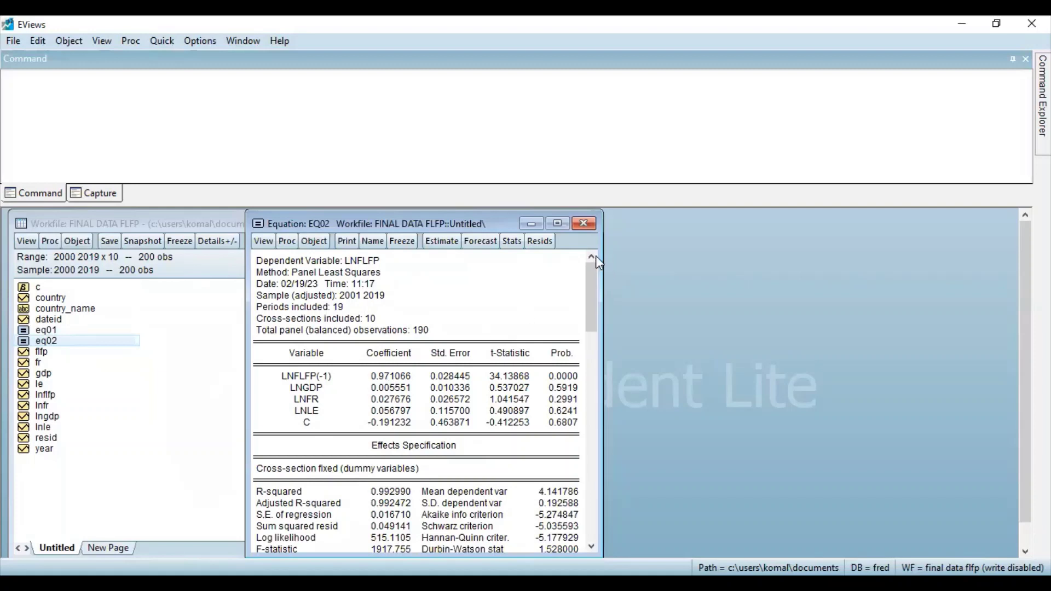
{"action": "left_click_drag", "start_coordinate": [575, 272], "coordinate": [378, 286]}
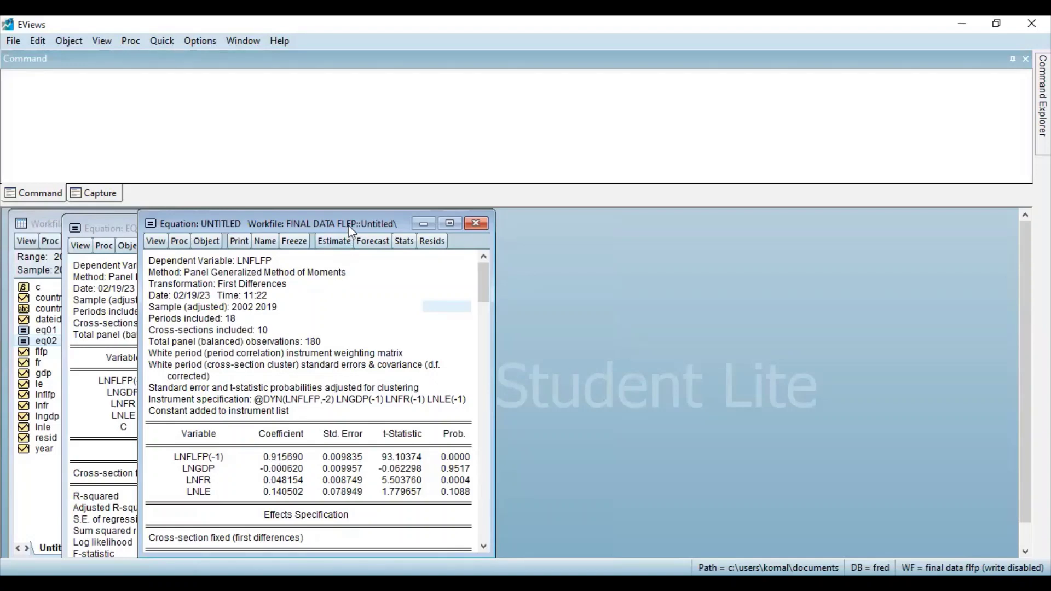
{"action": "left_click_drag", "start_coordinate": [352, 228], "coordinate": [544, 234]}
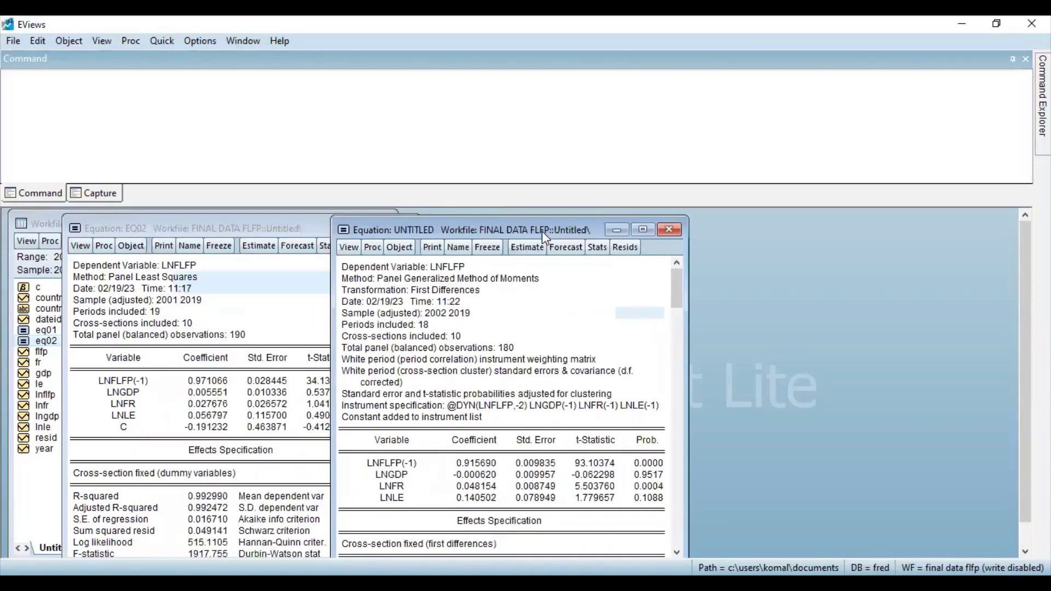